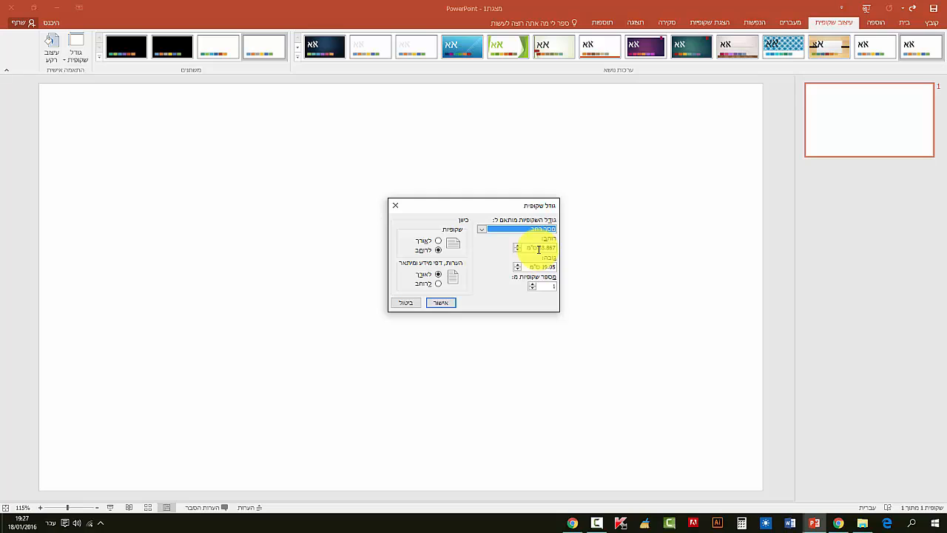
- Set a custom slide size of 29.7 cm wide by 21 cm high
click(539, 247)
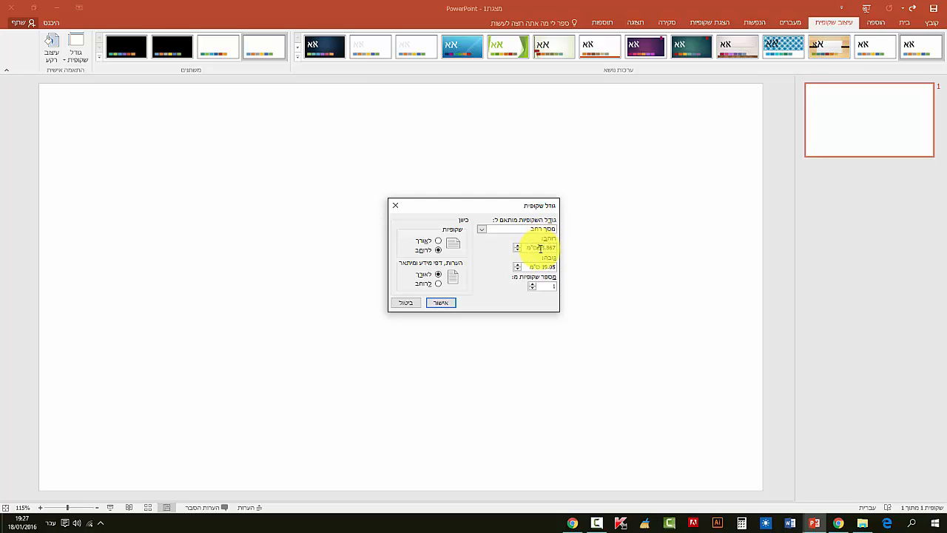
text(29.7)
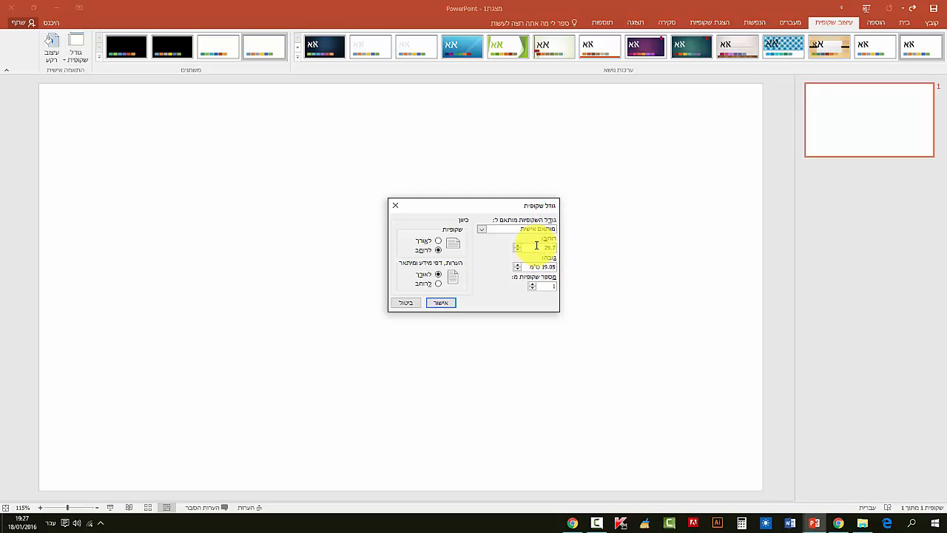
key(Tab)
text(21)
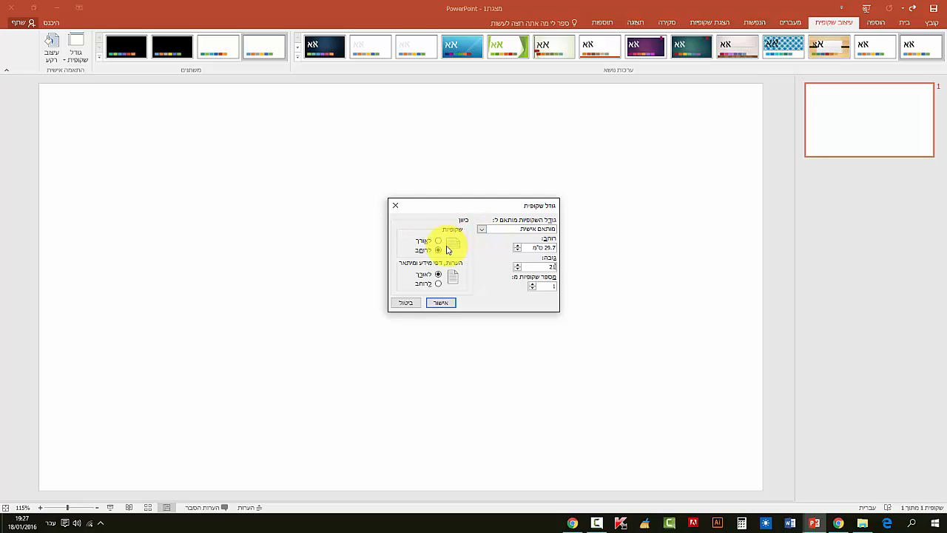
- Swap the custom slide dimensions to a width of 21 cm and a height of 29.7 cm
double_click(543, 264)
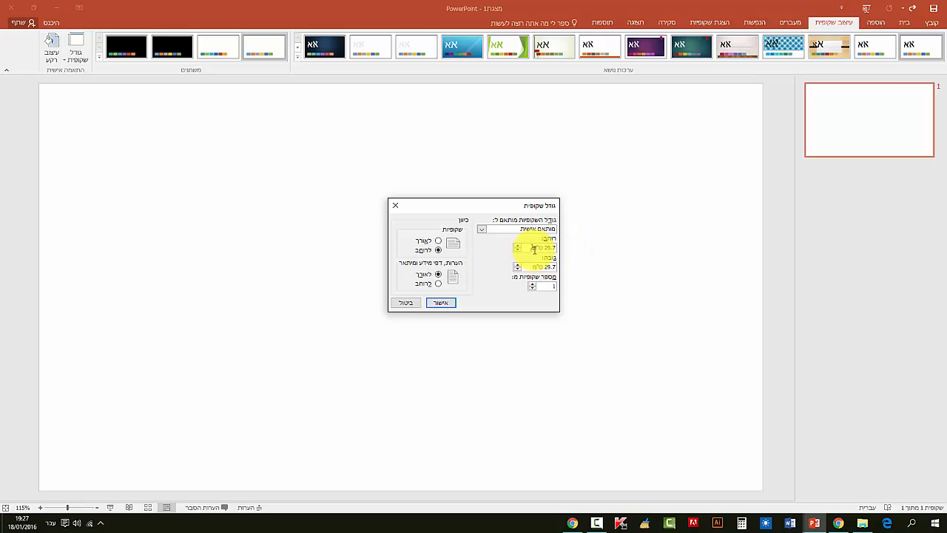
double_click(534, 249)
text(21)
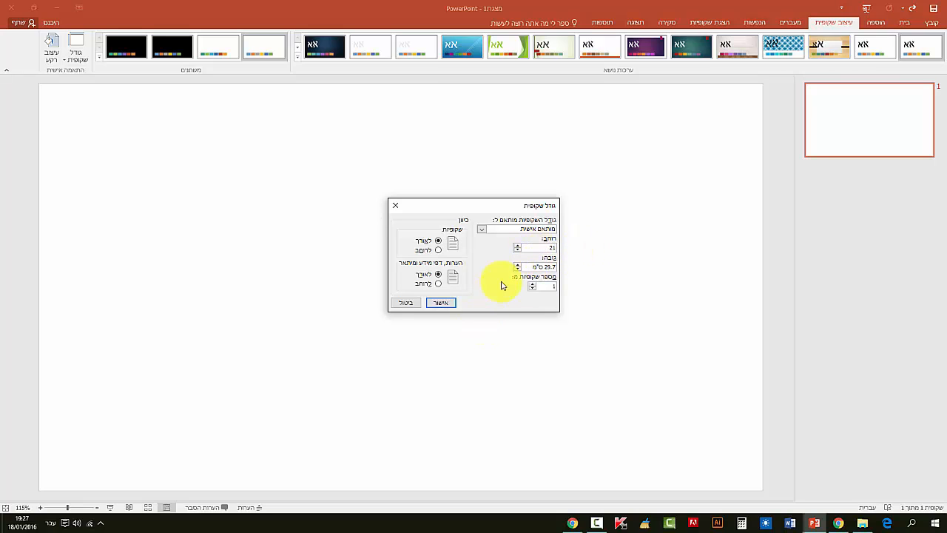
- Try the slide orientation as landscape and portrait, and choose the A4 (210x297 mm) paper preset
click(436, 250)
click(429, 243)
click(425, 251)
click(429, 242)
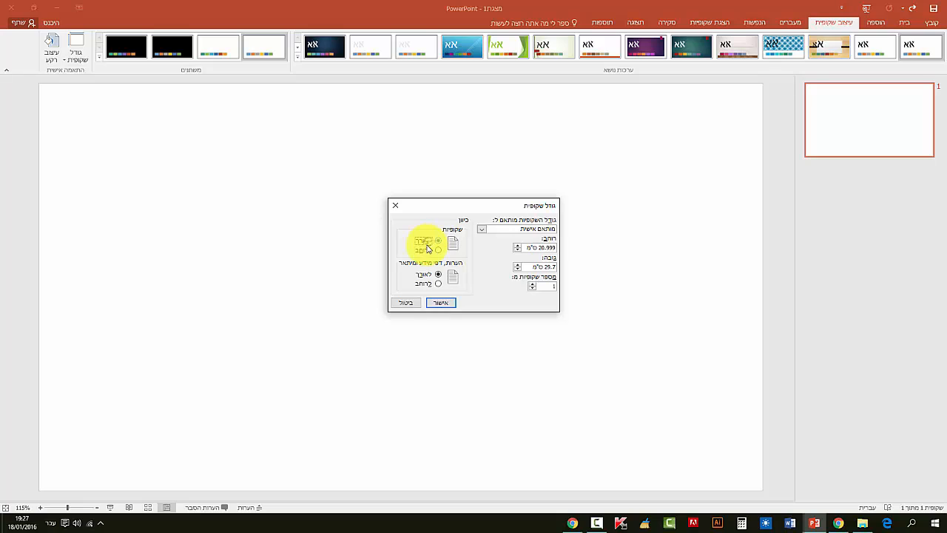
click(482, 232)
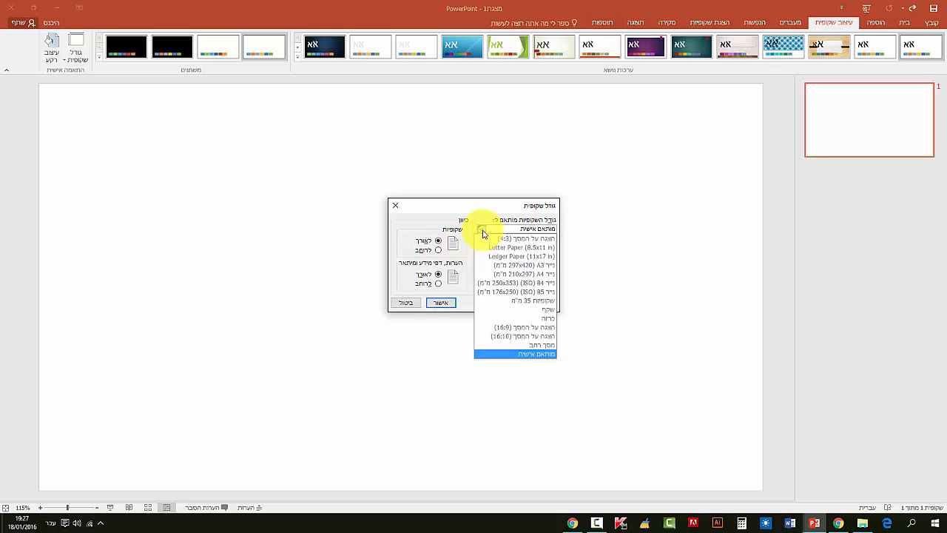
click(507, 276)
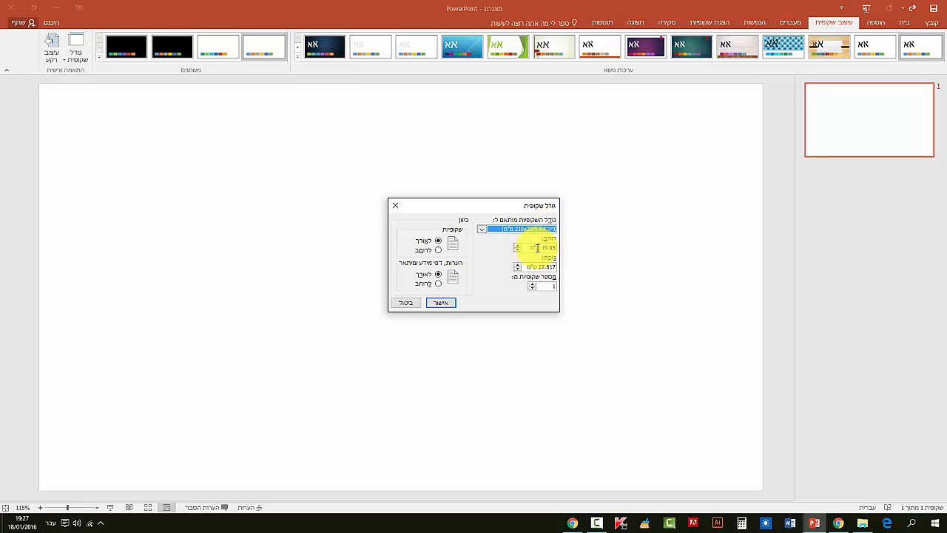
- Set the slide size to 29.7 cm wide by 21 cm high and apply it with the Maximize scaling option
triple_click(537, 247)
text(29)
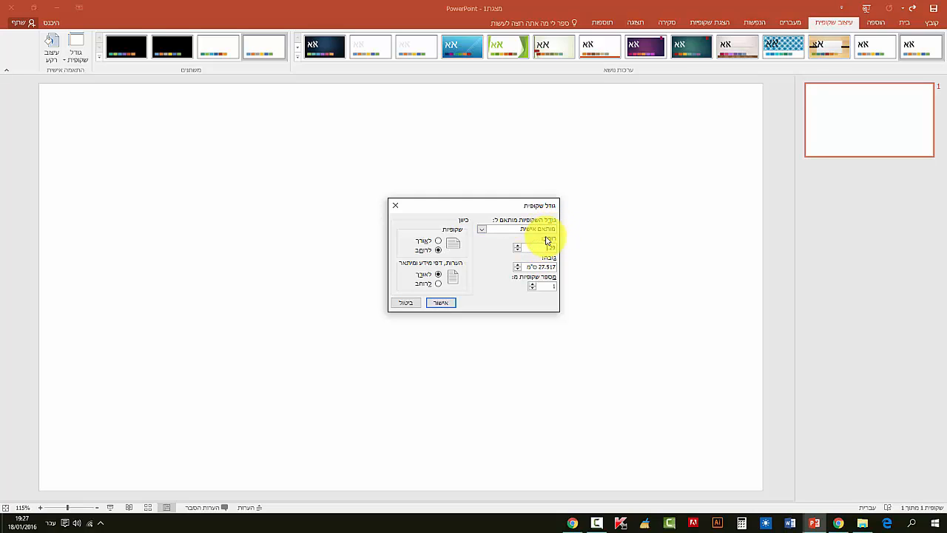
key(Tab)
text(2)
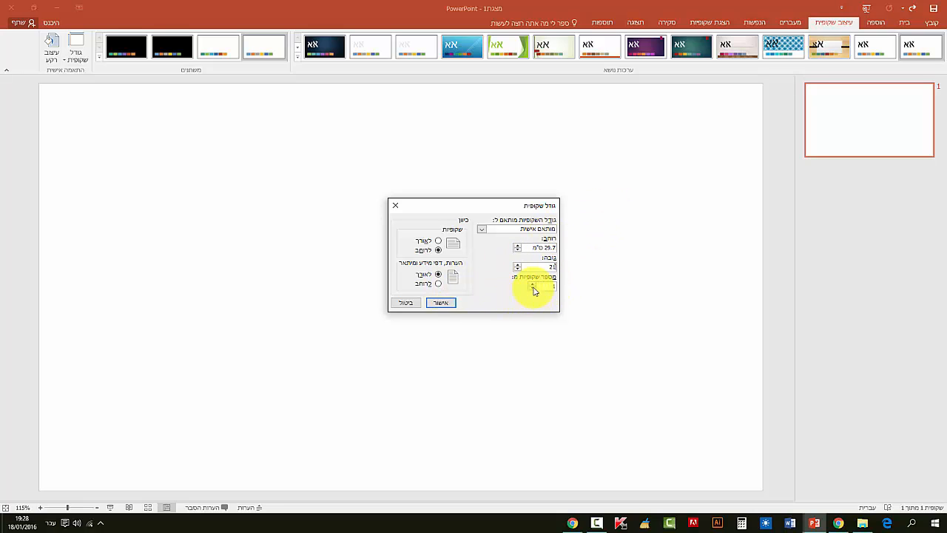
text(1)
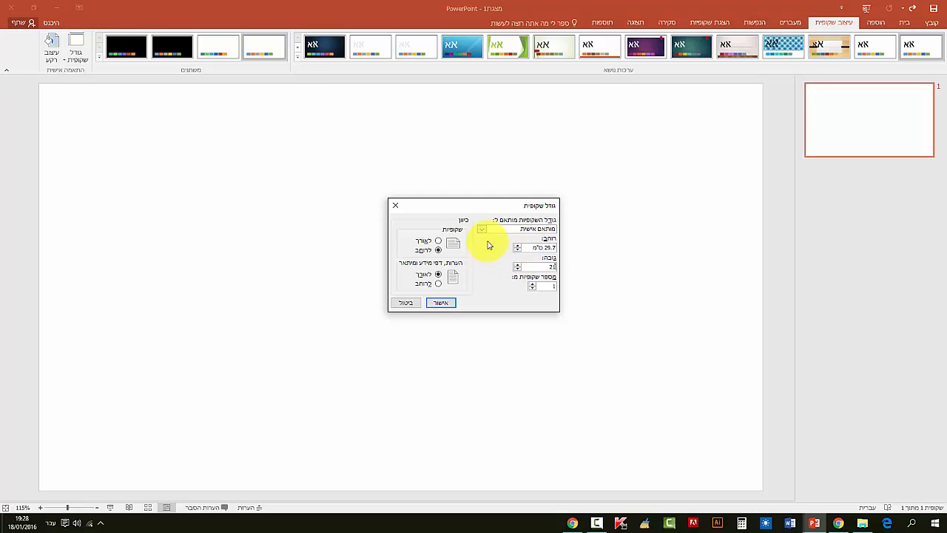
click(450, 301)
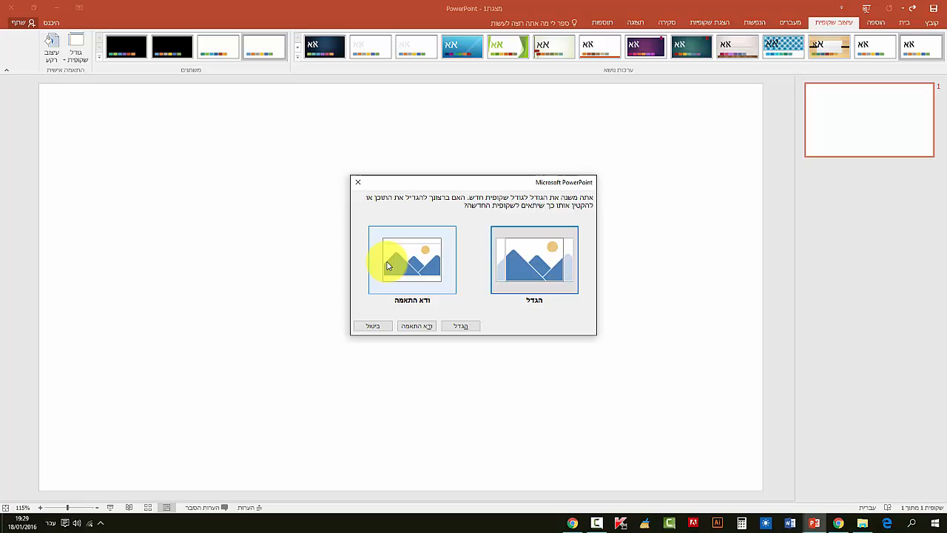
click(525, 264)
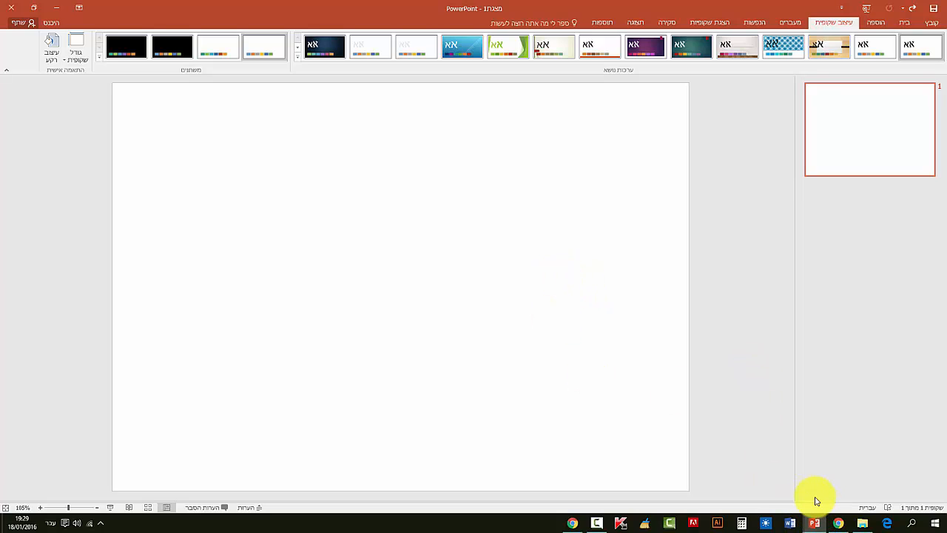
- Switch to the open BABY BOY presentation to view the finished invitation
click(816, 523)
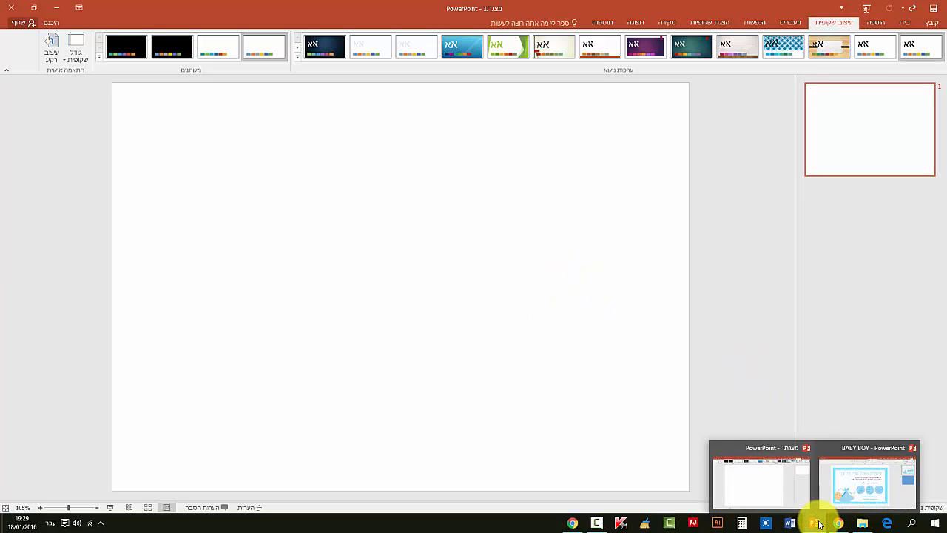
click(840, 489)
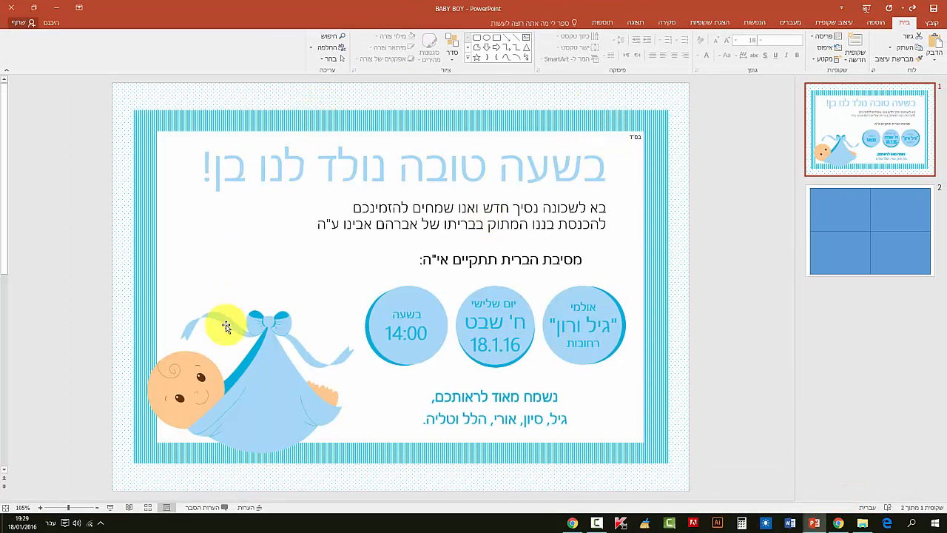
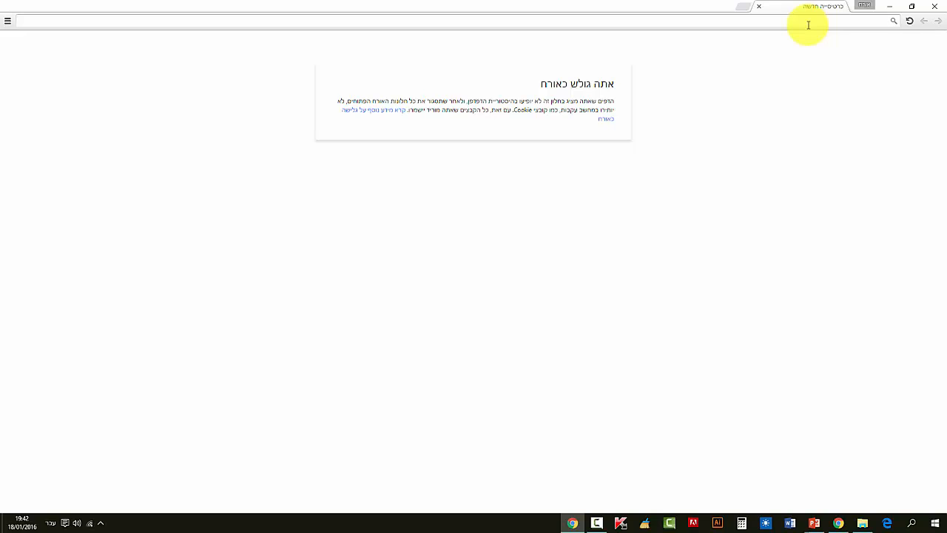
- Search Google for "baby" and display the image results
text(baby)
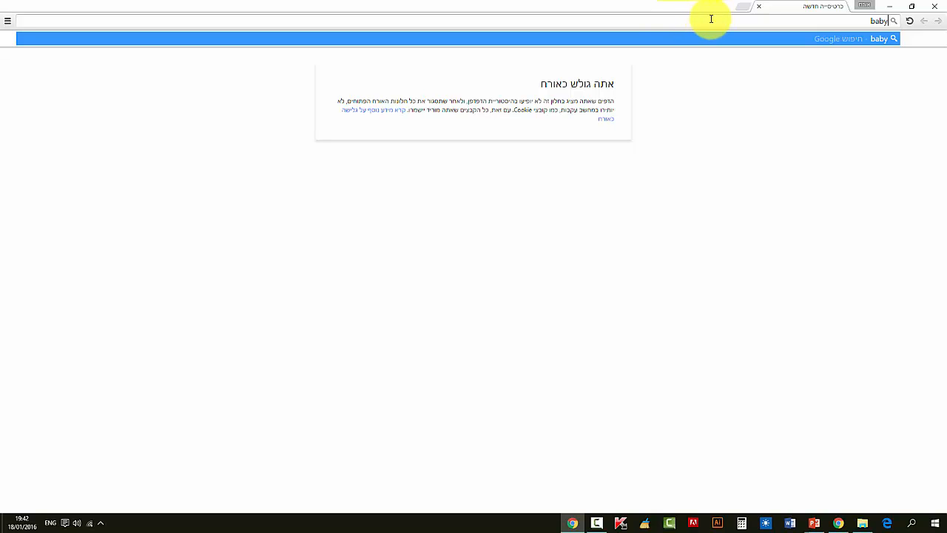
key(Return)
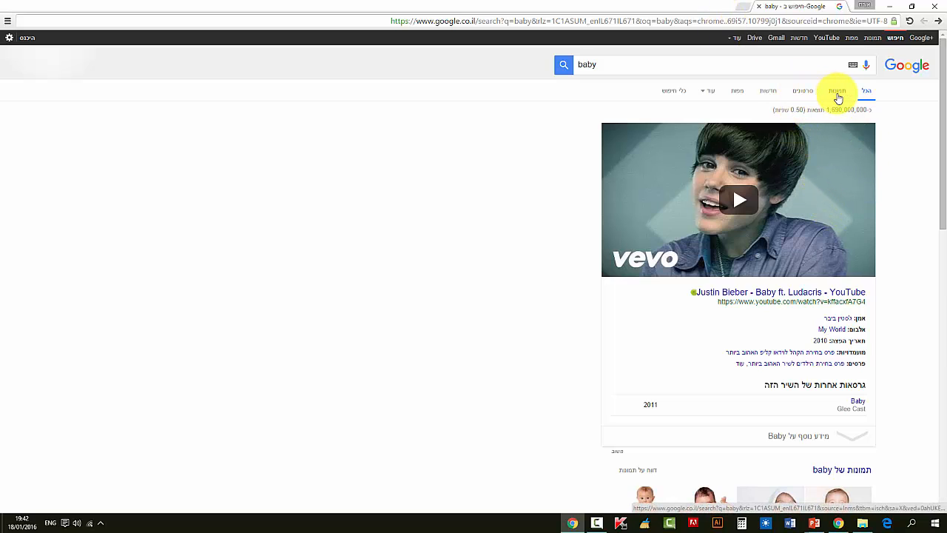
click(832, 97)
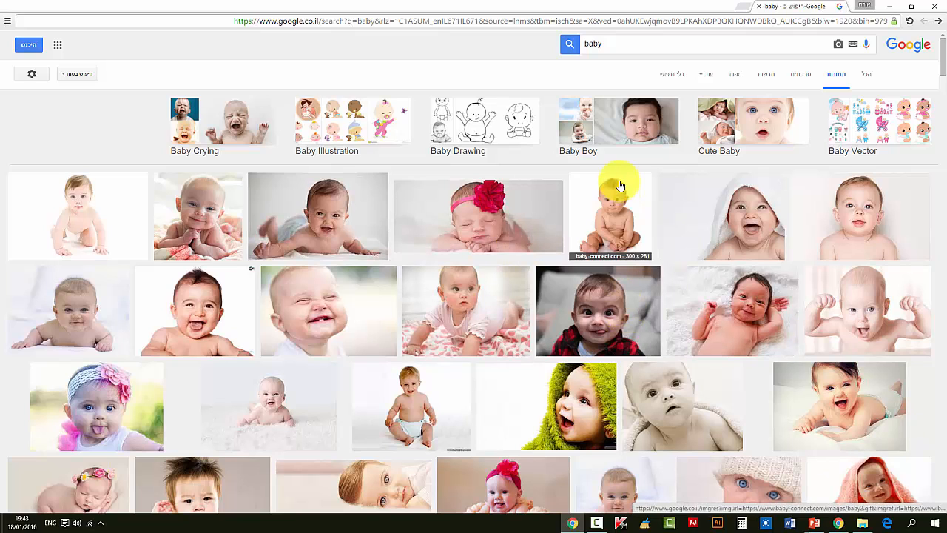
click(639, 145)
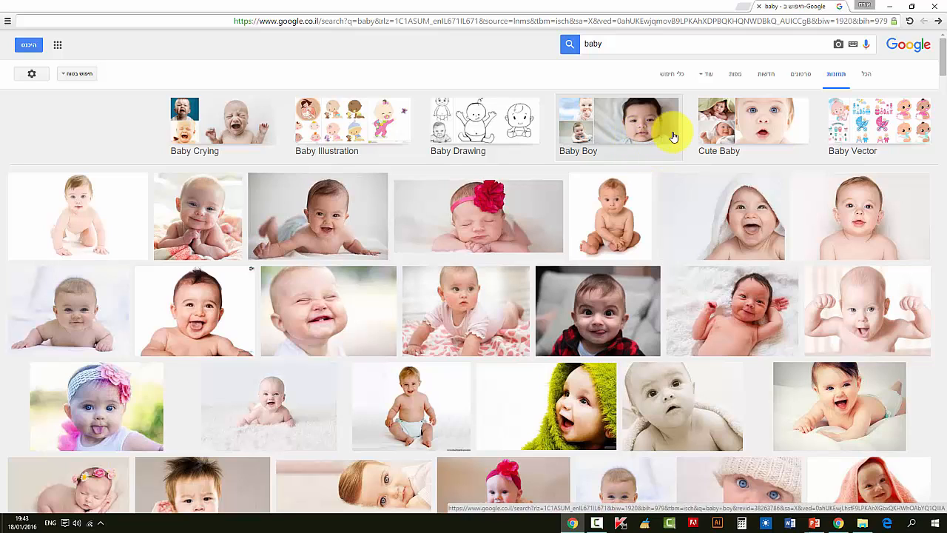
- Look through the image size filter options, and filter the baby images by the teal color
click(665, 77)
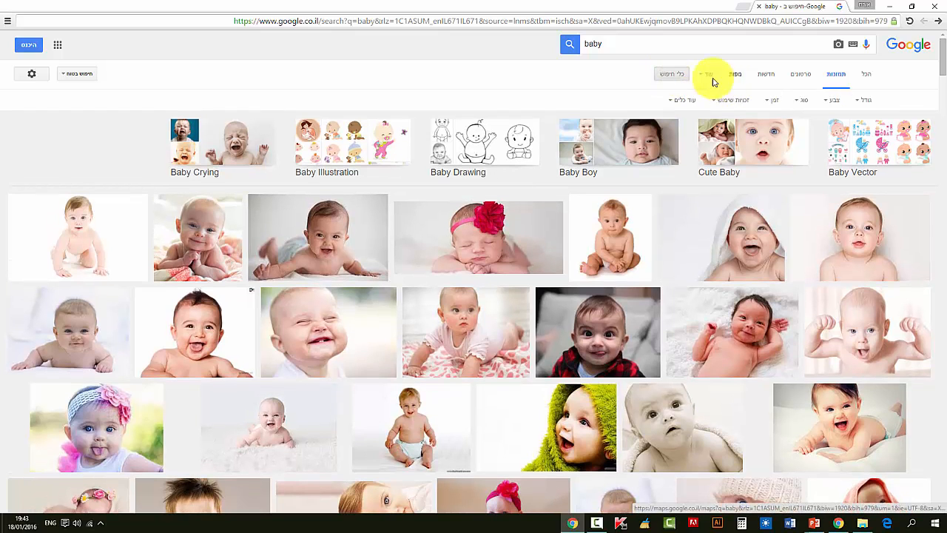
click(869, 101)
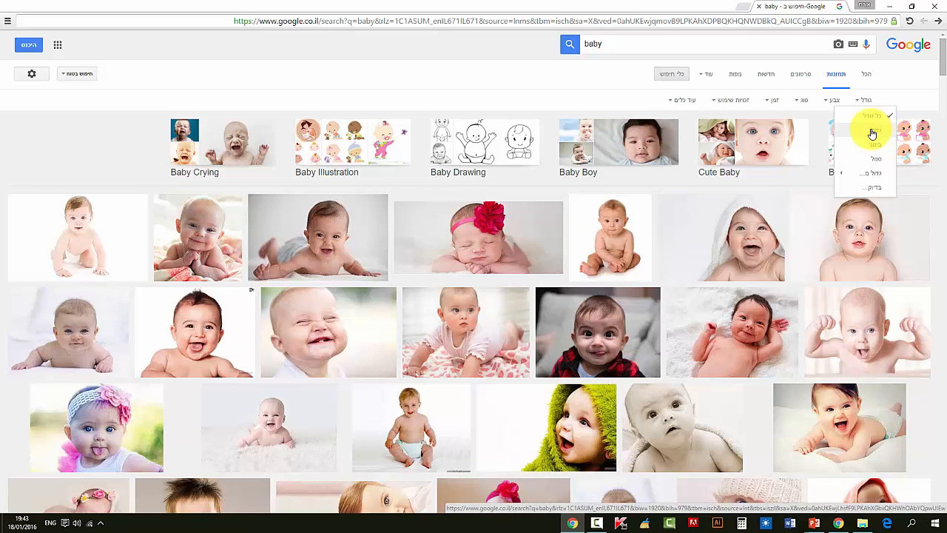
mouse_move(834, 178)
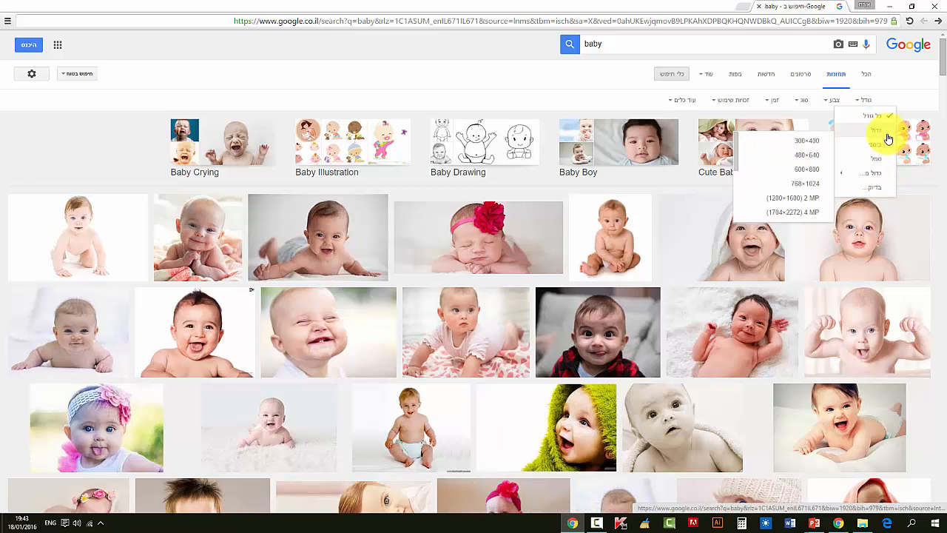
click(838, 100)
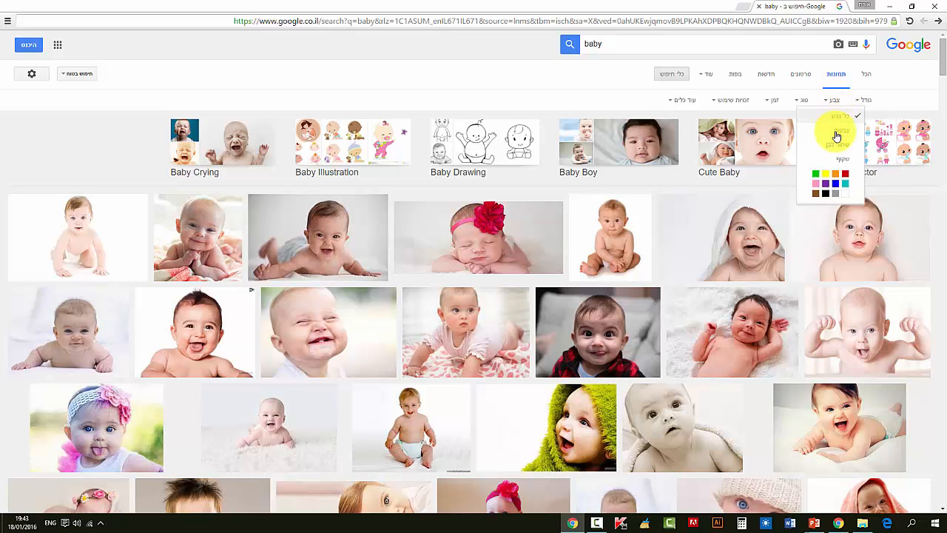
click(847, 186)
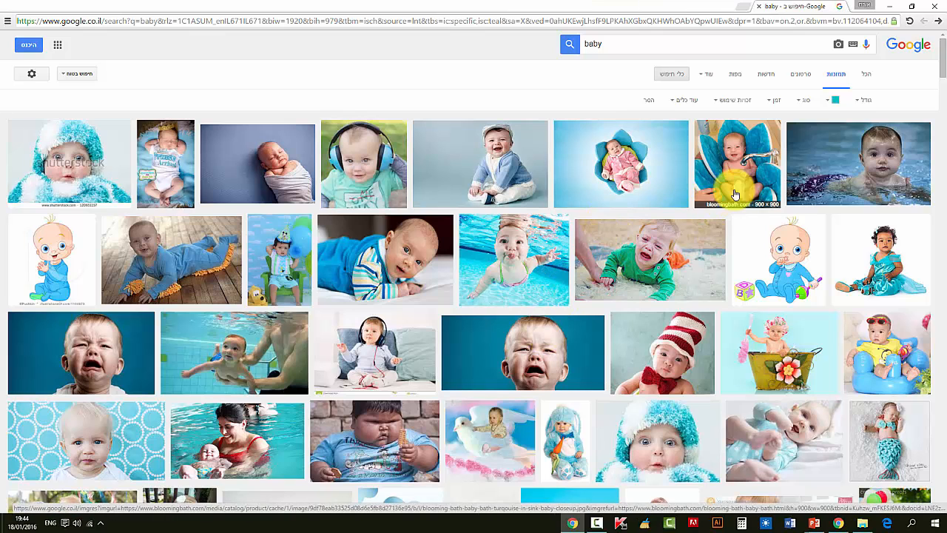
- Change the image color filter to purple, and reset it to any color
click(830, 99)
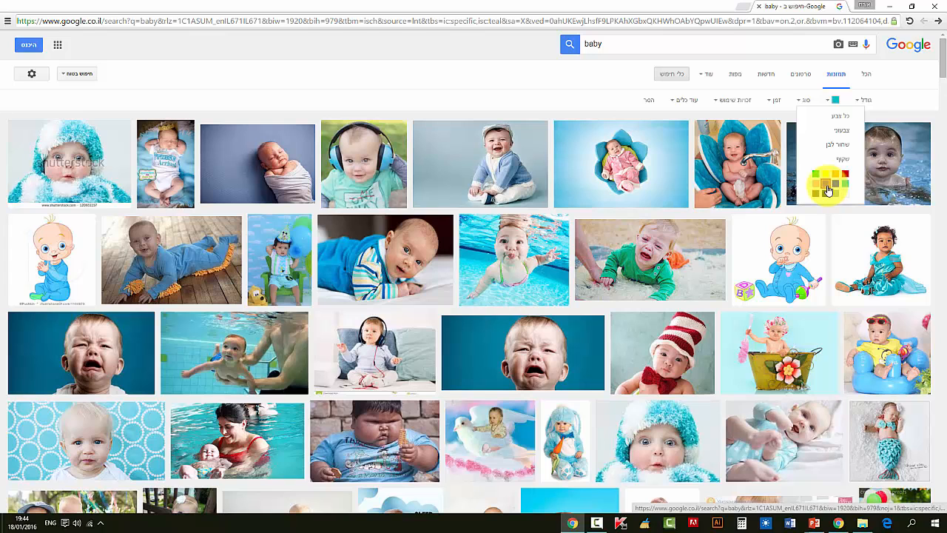
click(825, 184)
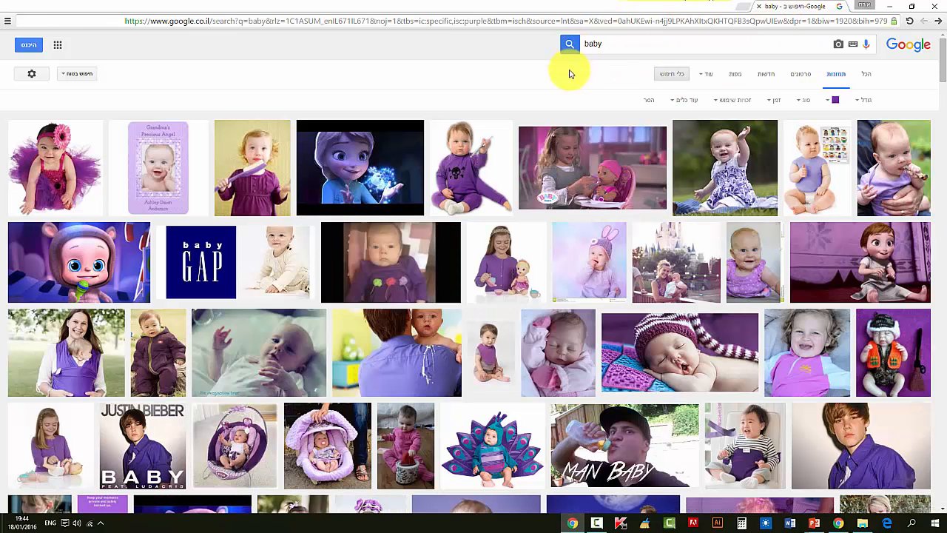
click(830, 104)
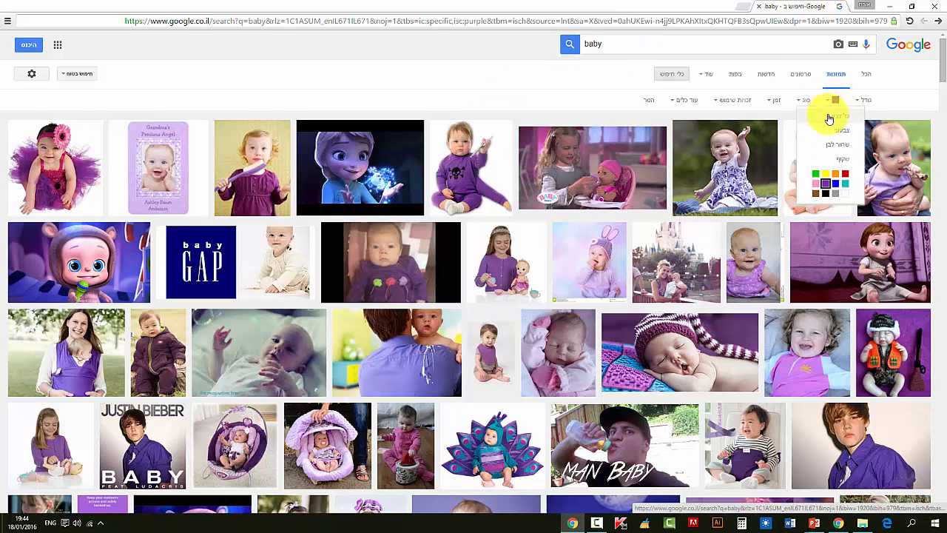
click(812, 108)
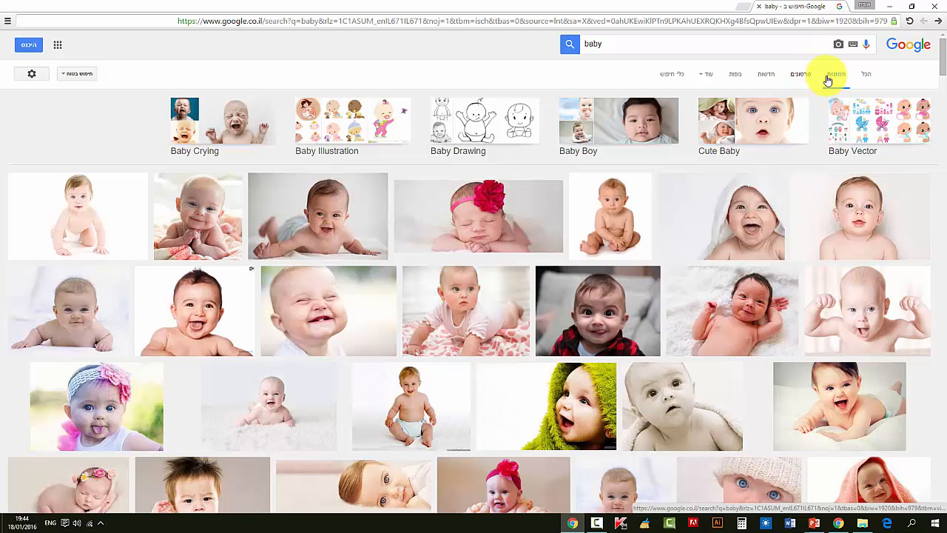
- Filter the baby image results by the clip art type
click(672, 76)
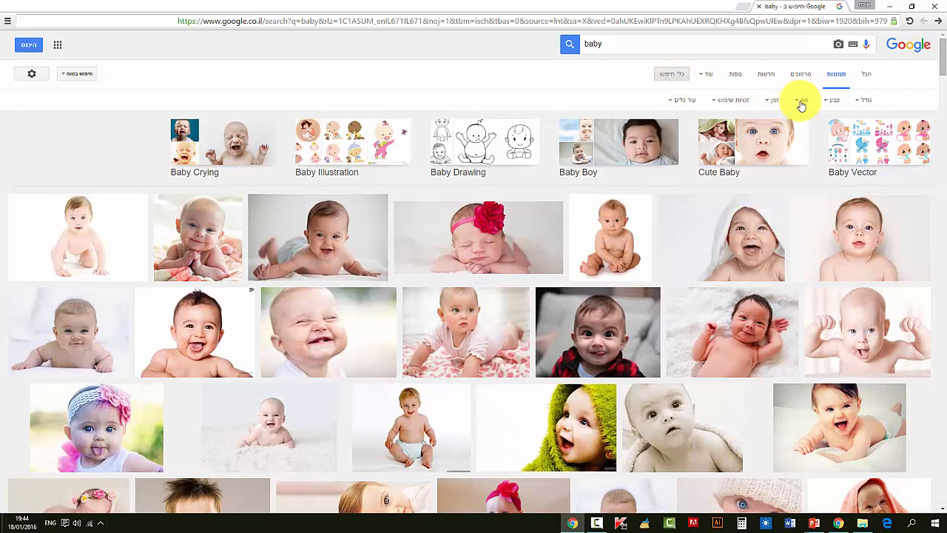
click(801, 103)
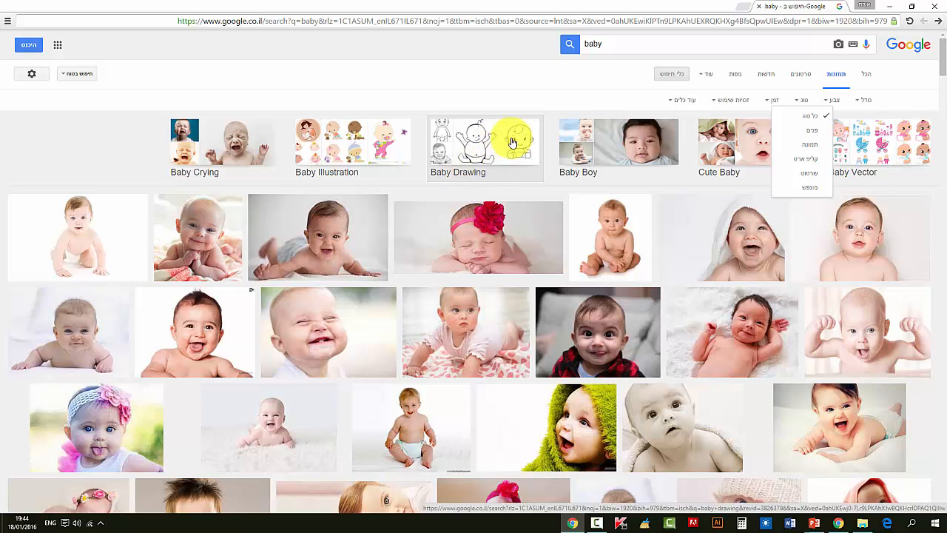
click(797, 156)
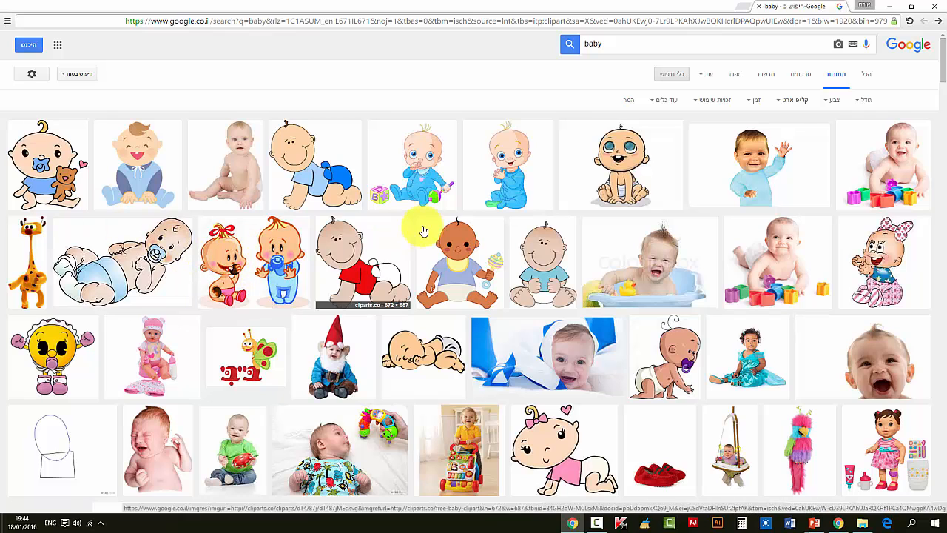
- Change the image search query to "baby boy" and run it with the clip art filter kept
click(608, 43)
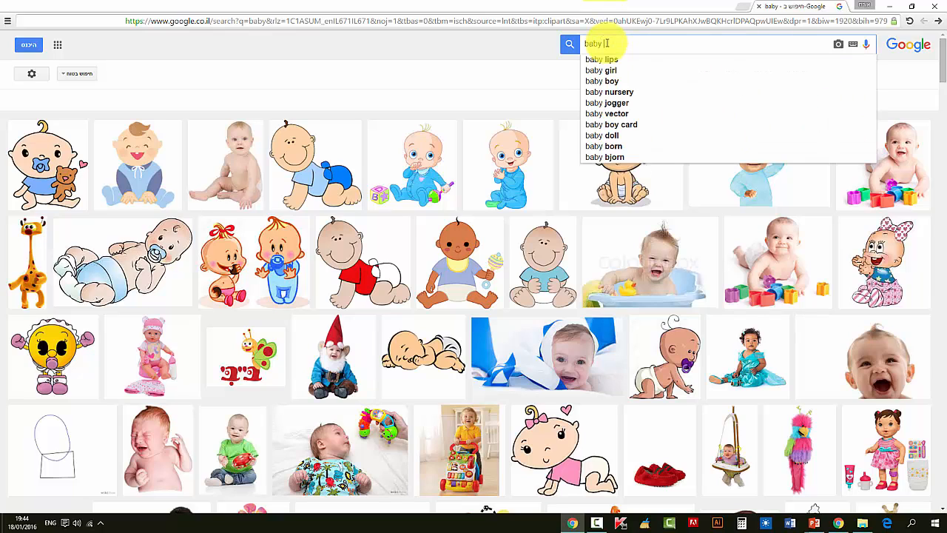
text(boy)
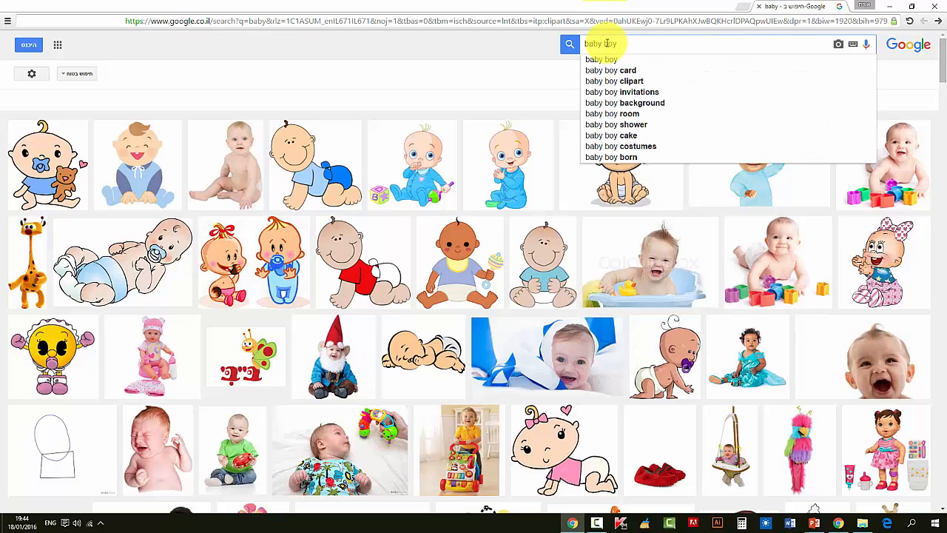
click(570, 44)
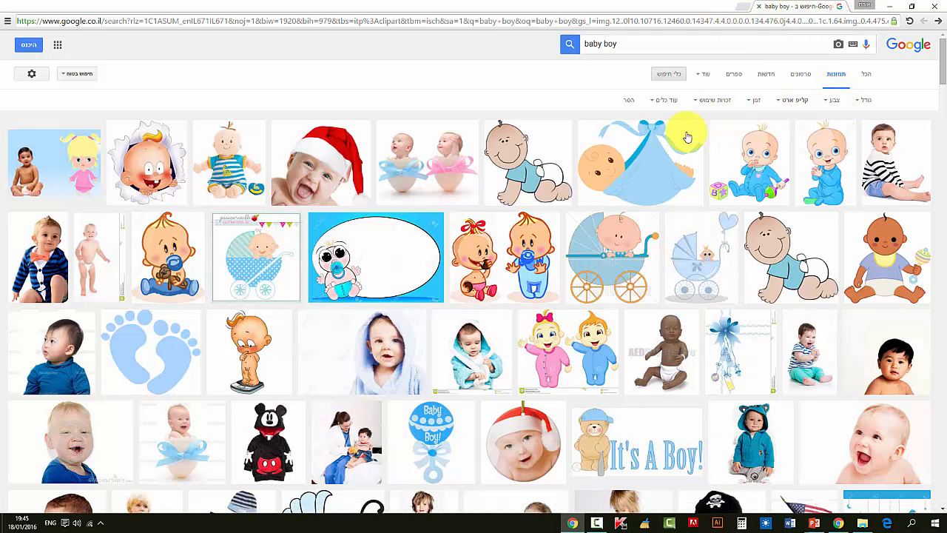
- Shorten the image search query to "baby" and run it
double_click(602, 44)
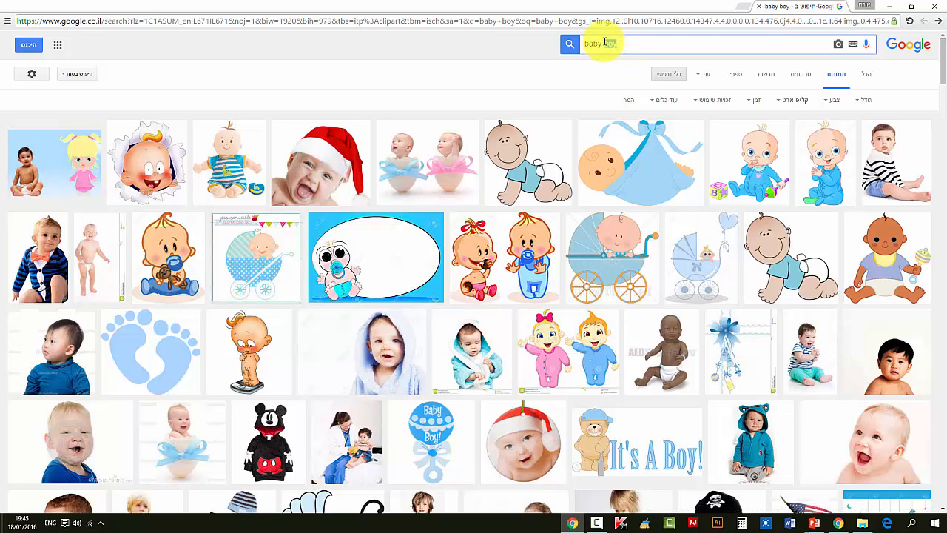
key(BackSpace)
key(Return)
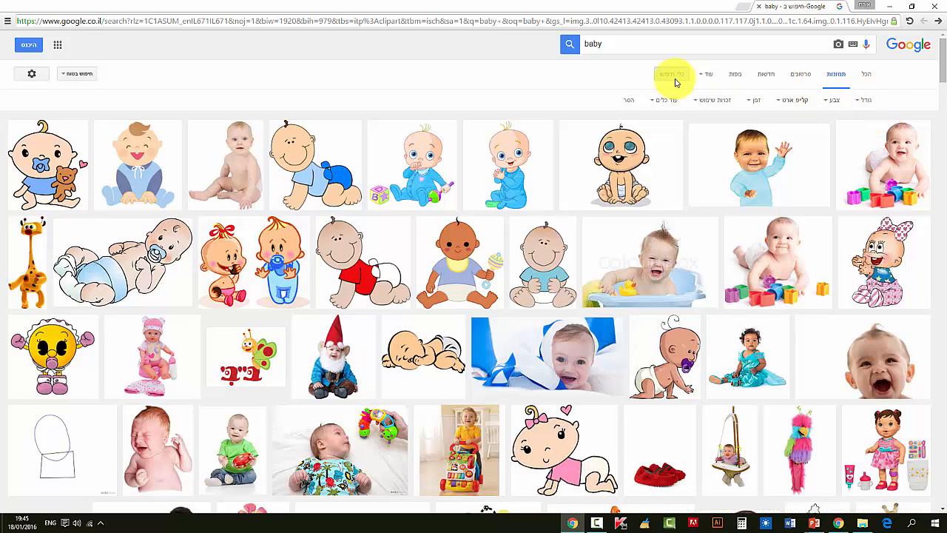
- Search the images for "baby vector" and browse through the results
click(667, 53)
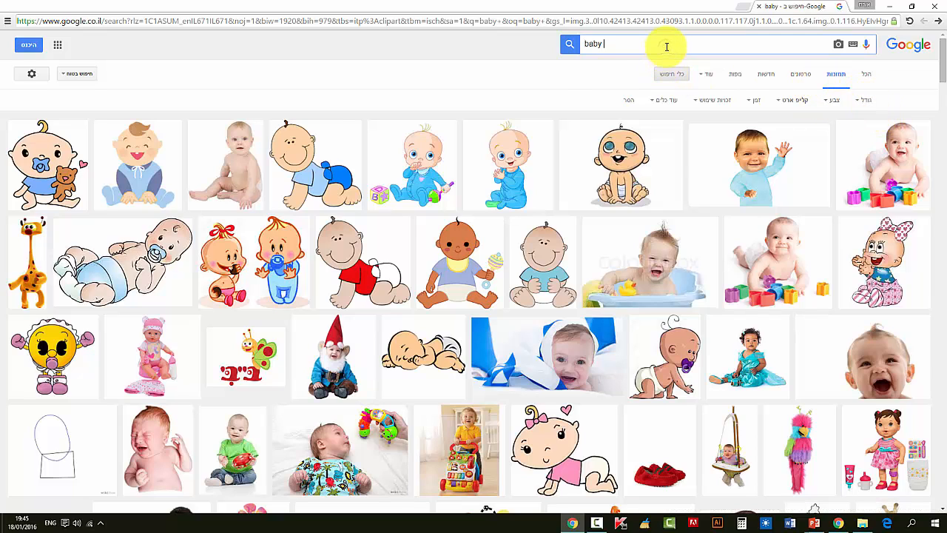
text(vecto)
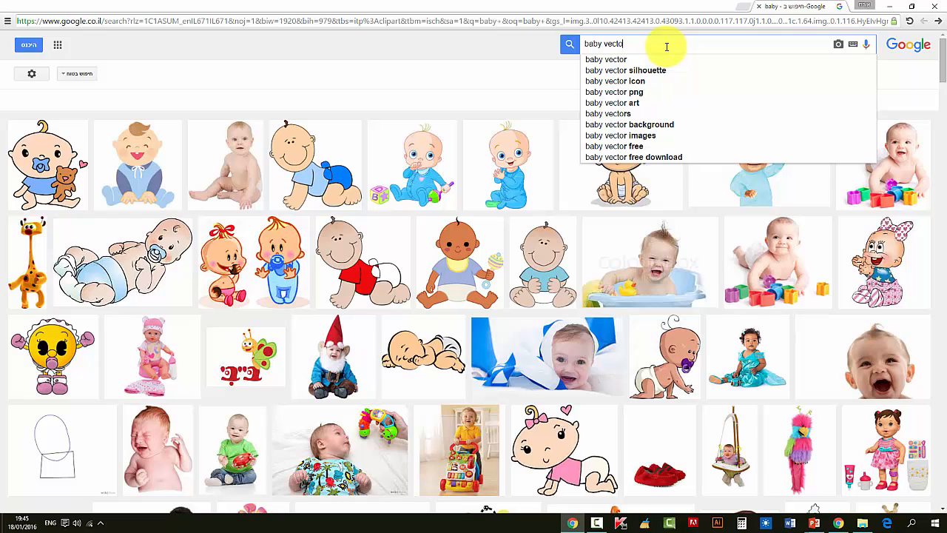
text(r)
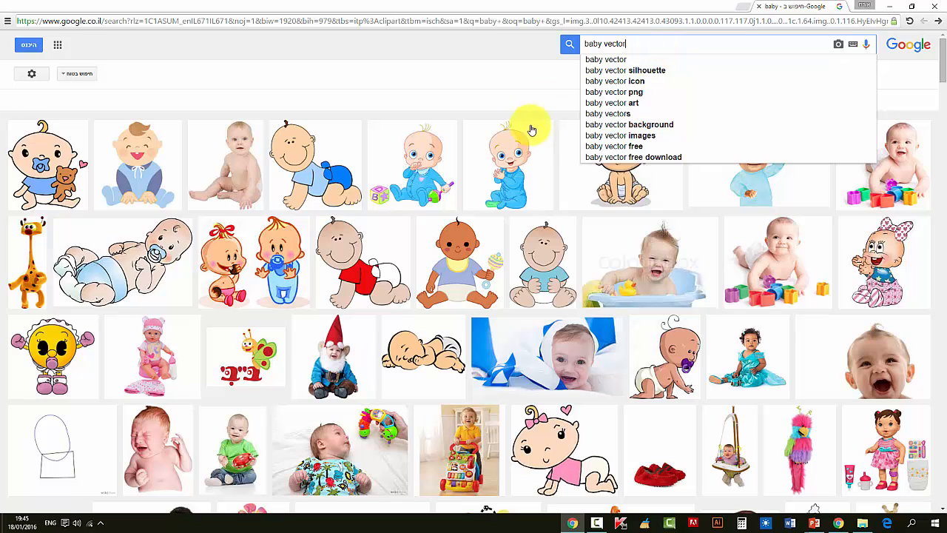
click(622, 60)
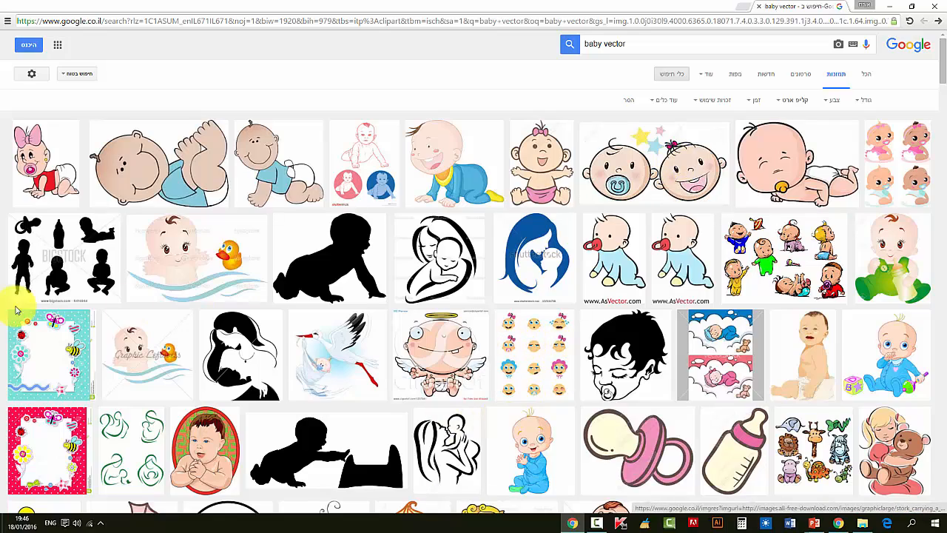
scroll(406, 262, down, 4)
scroll(406, 262, down, 6)
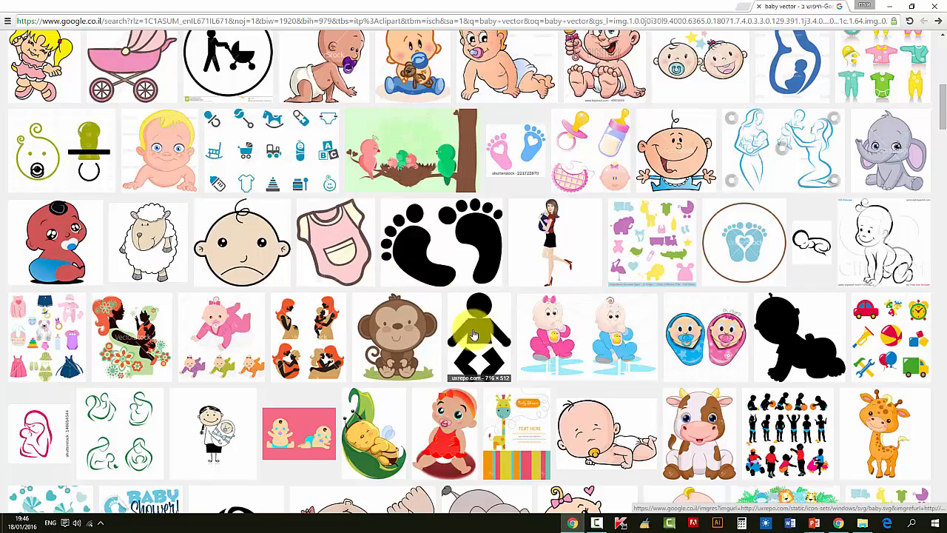
scroll(309, 314, up, 2)
scroll(309, 313, up, 8)
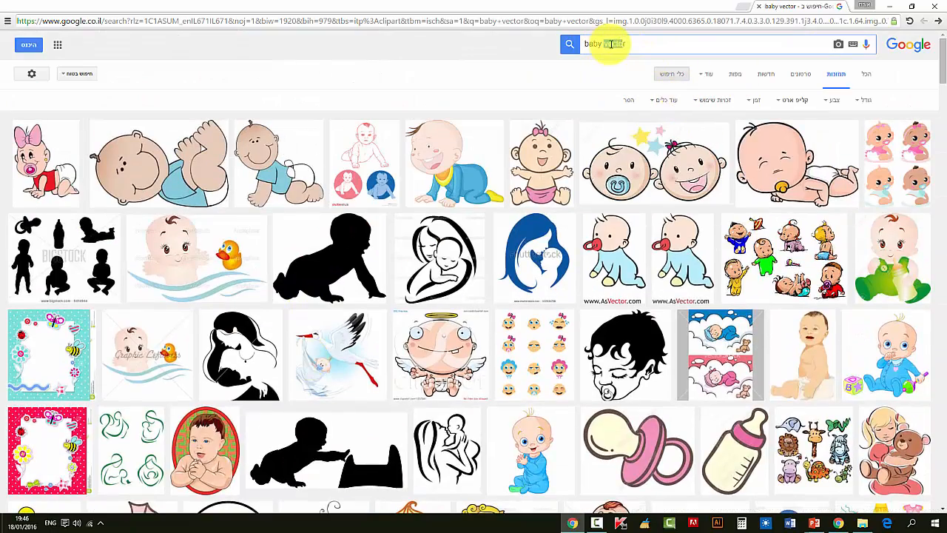
- Search the images for "baby boy" and open the full-size picture of the baby wrapped in a blue cloth with a bow
text(oy)
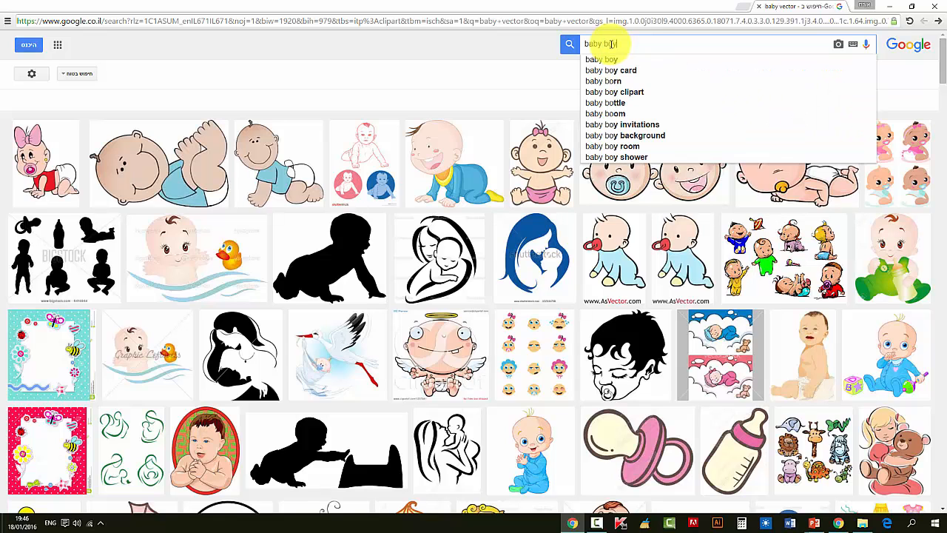
key(Return)
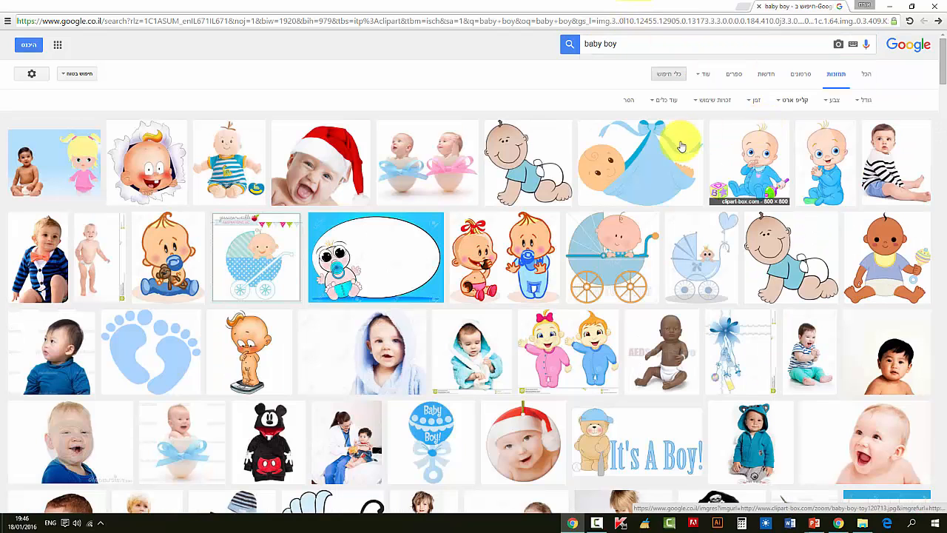
click(682, 147)
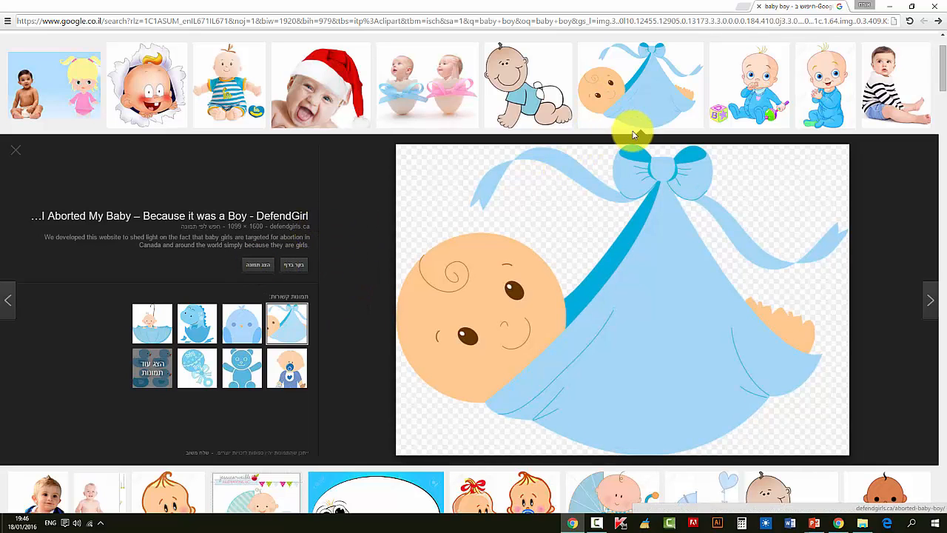
click(640, 103)
click(641, 106)
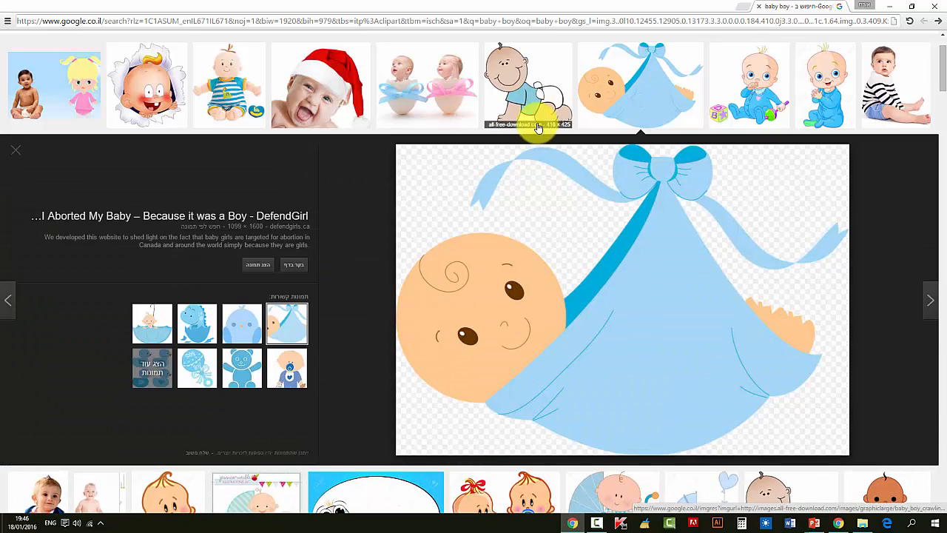
click(251, 266)
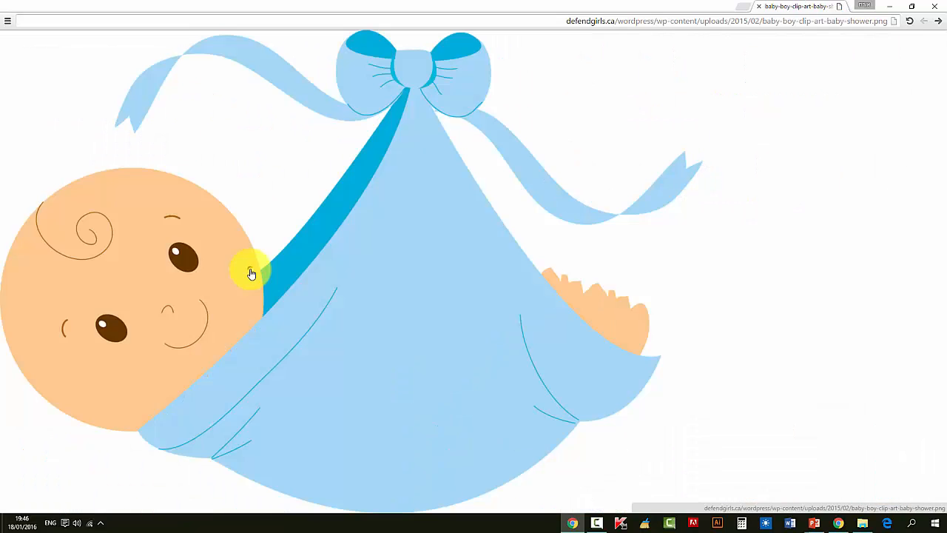
- Save the full-size baby image as a PNG named "baby-boy" in the Pictures folder
click(345, 235)
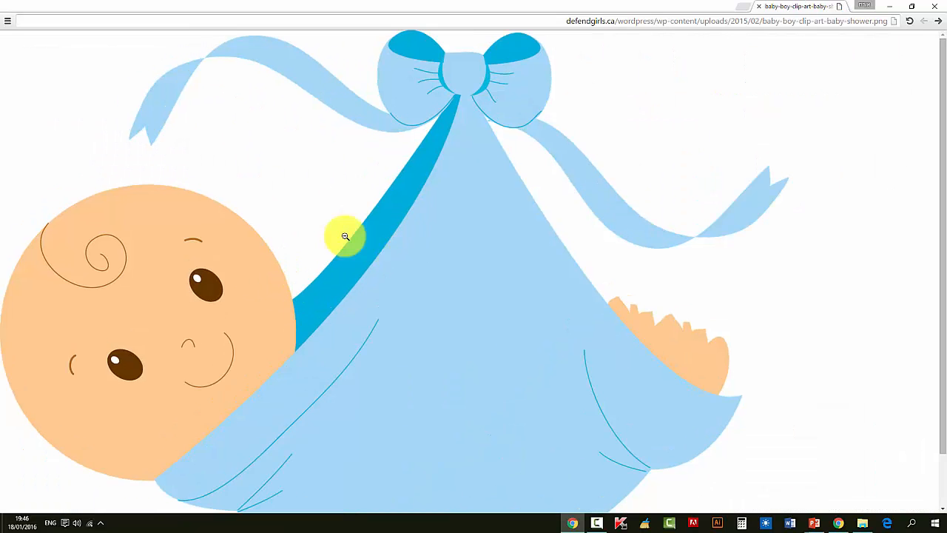
click(345, 233)
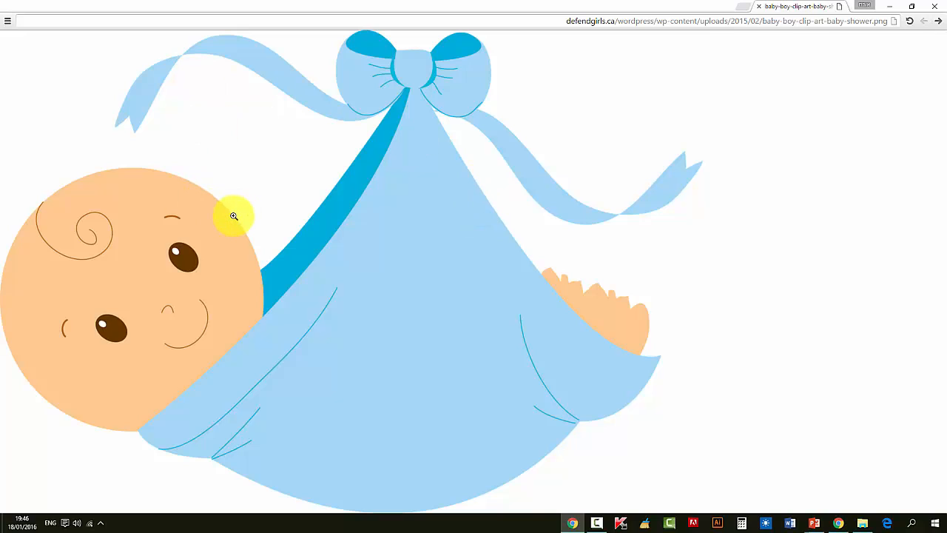
right_click(332, 248)
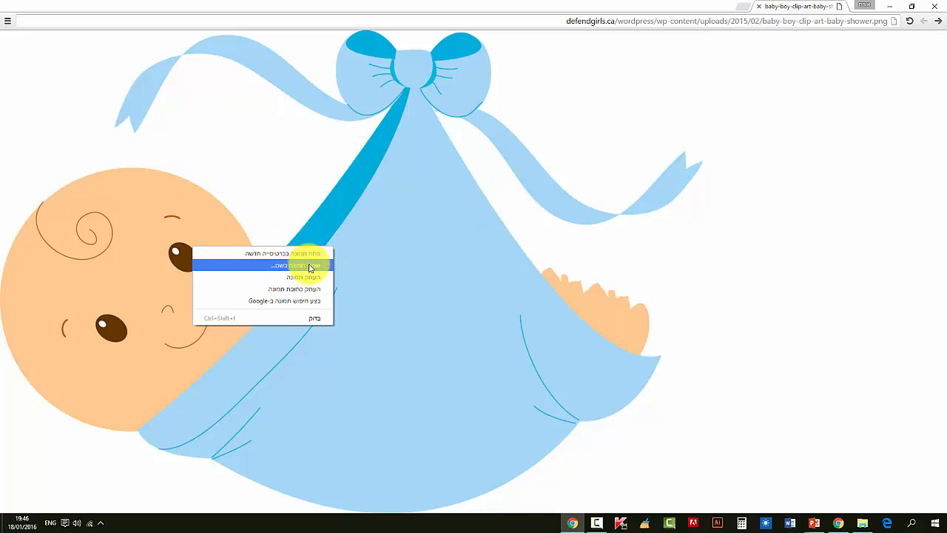
click(310, 266)
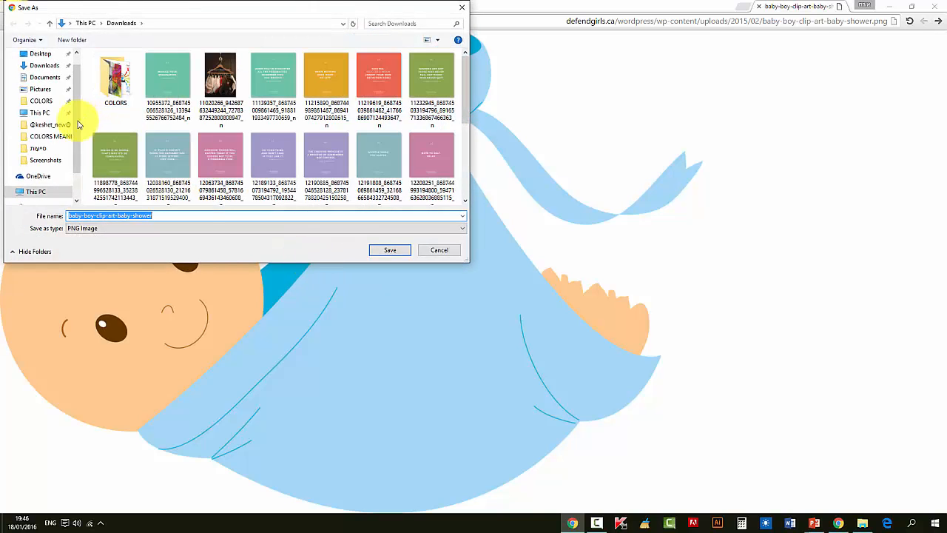
click(34, 90)
click(173, 216)
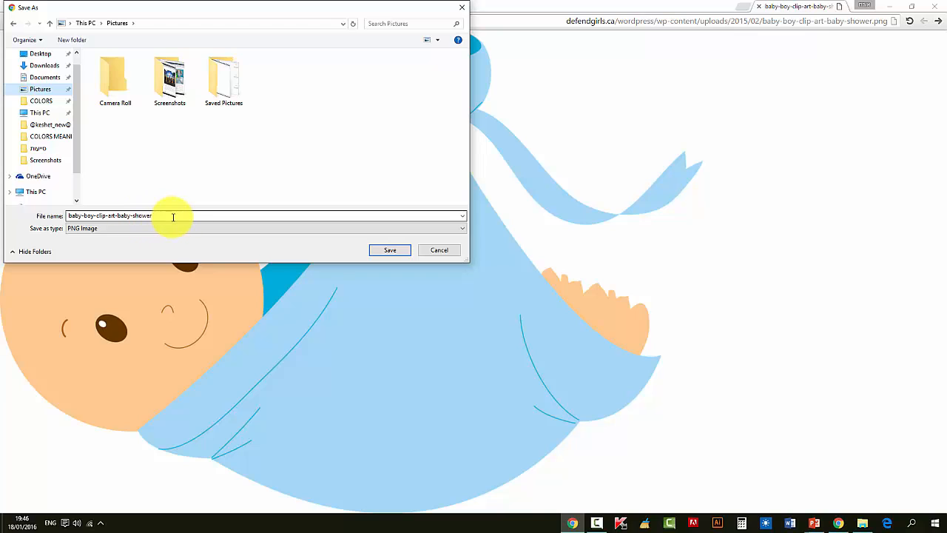
double_click(172, 216)
drag(159, 215, 115, 215)
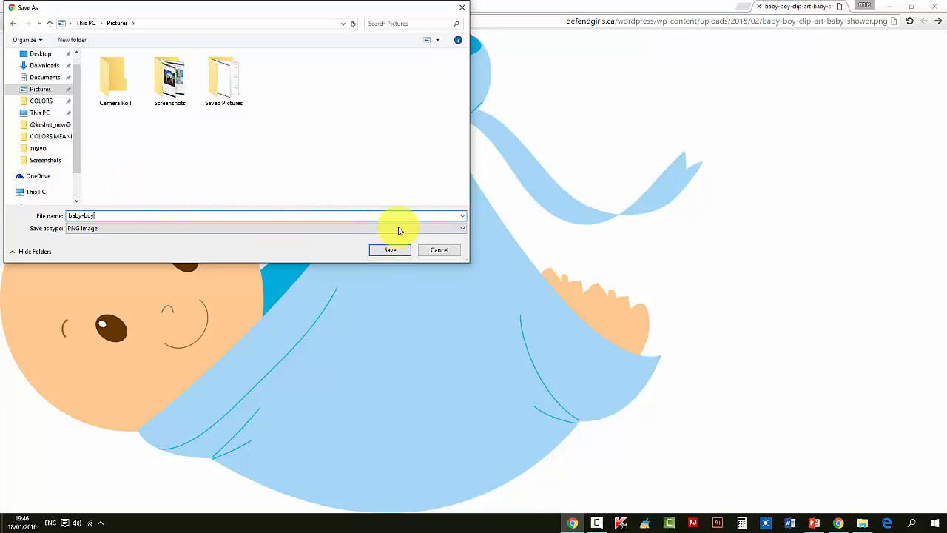
click(386, 250)
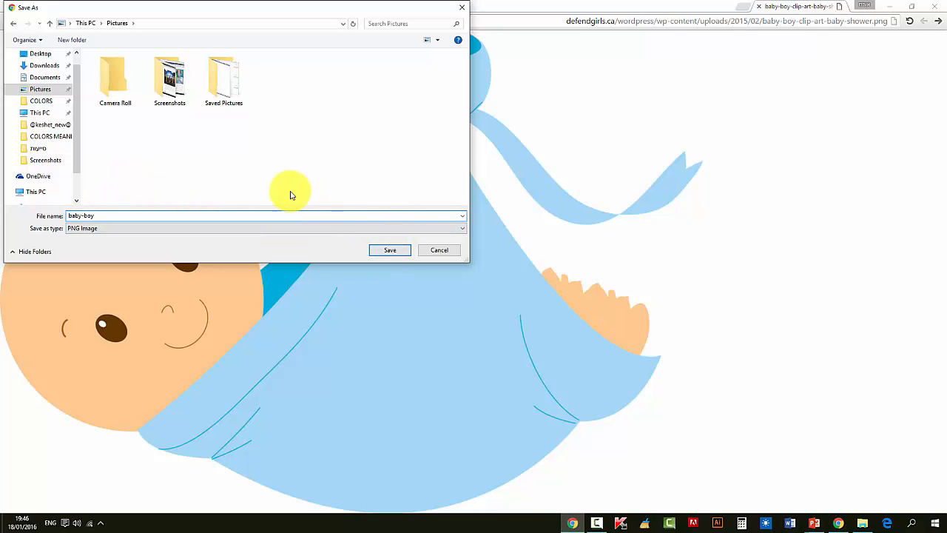
click(391, 251)
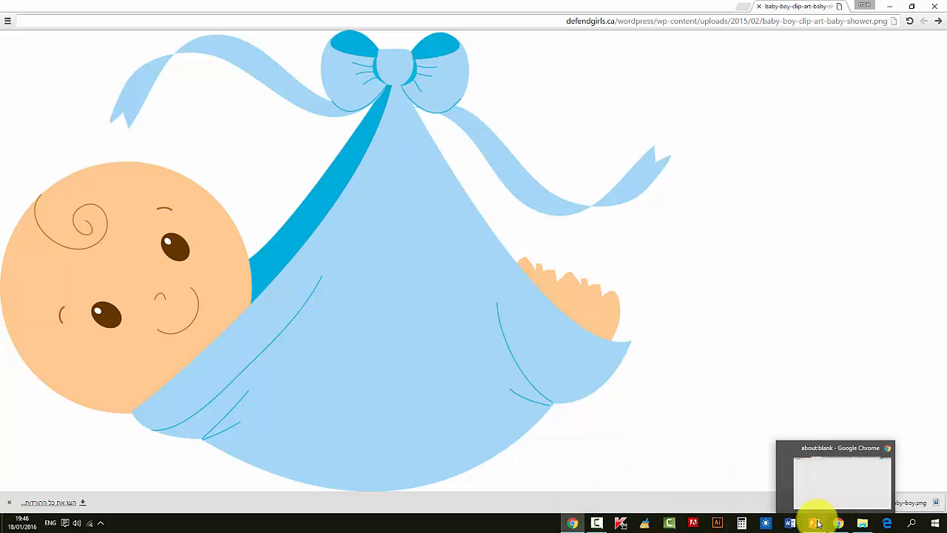
- Switch to the unsaved PowerPoint presentation and insert the baby-boy picture from the Pictures folder on the slide
mouse_move(813, 522)
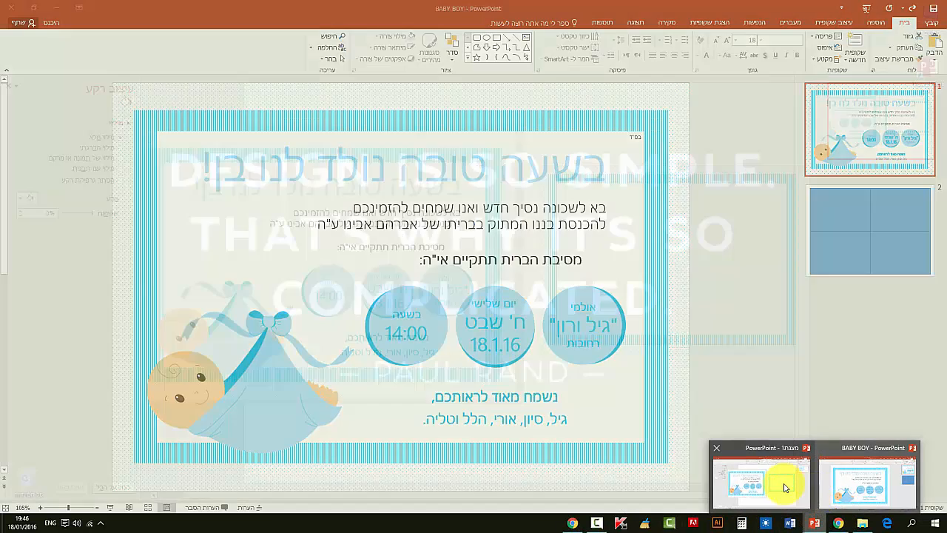
click(786, 487)
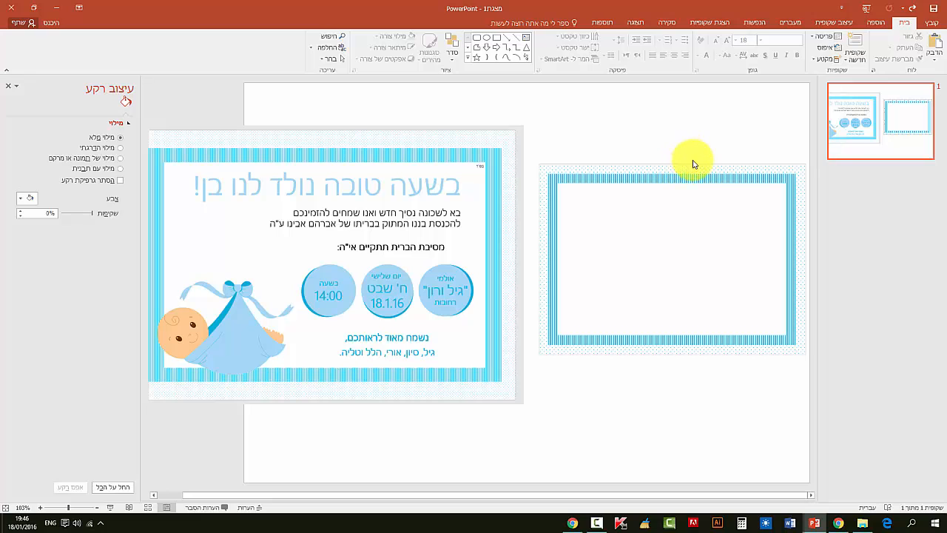
click(873, 23)
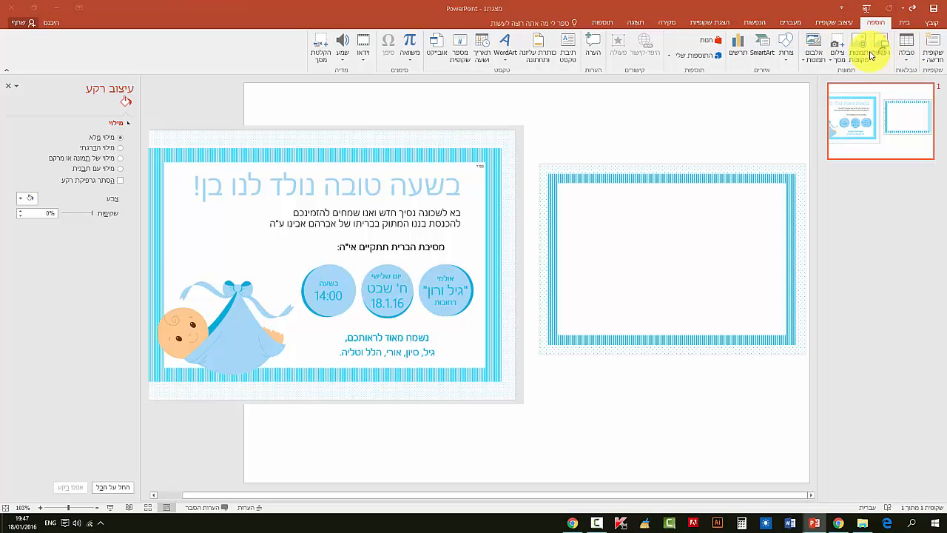
click(861, 46)
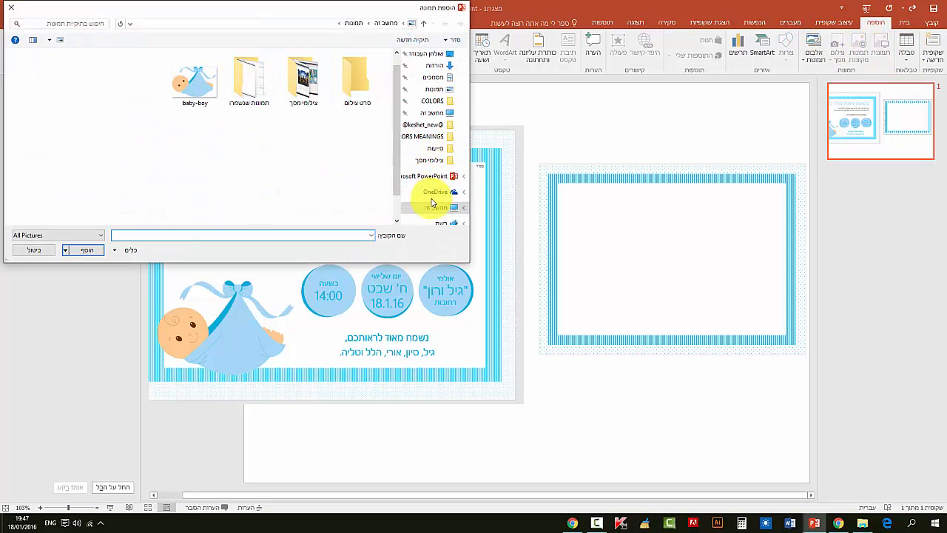
click(186, 74)
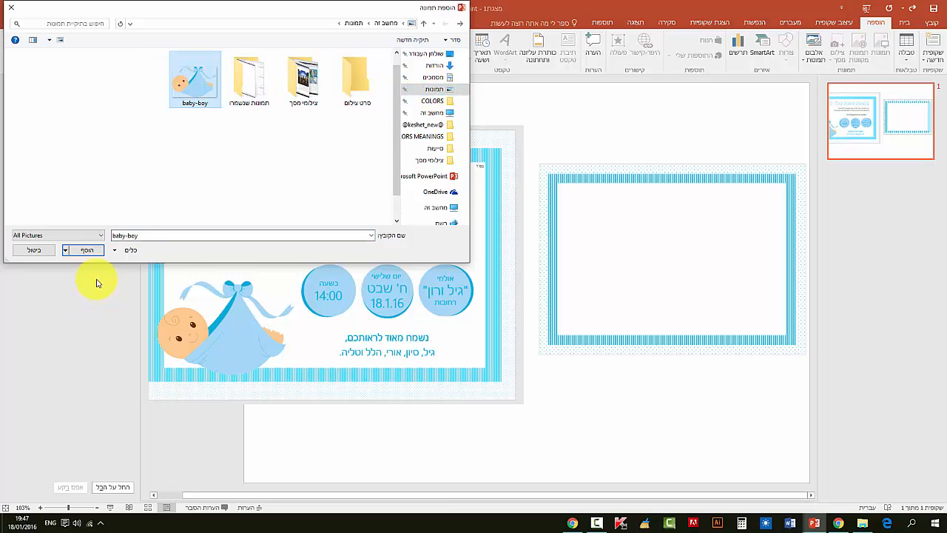
click(84, 250)
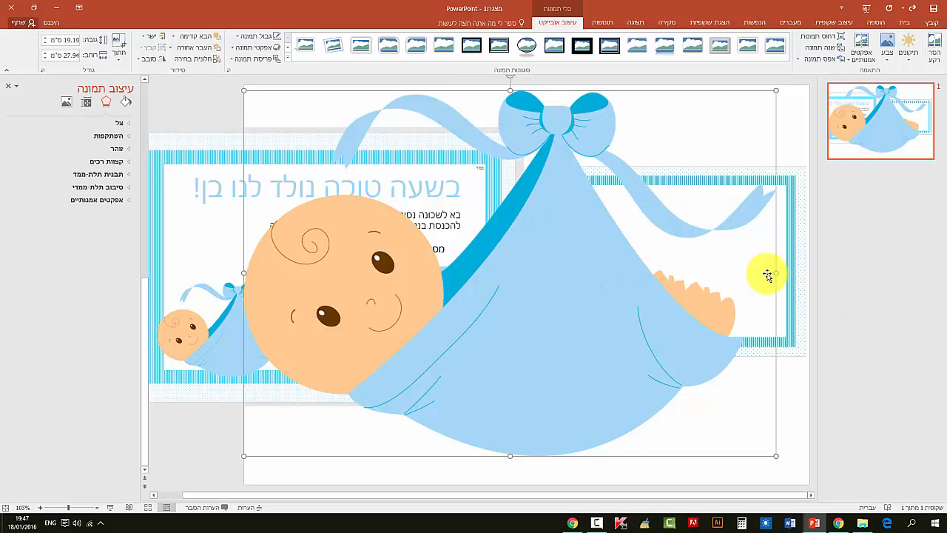
- Shrink the baby picture proportionally to about 5.15 × 3.54 cm and place it over the lower-left corner of the blank frame
drag(776, 272, 492, 256)
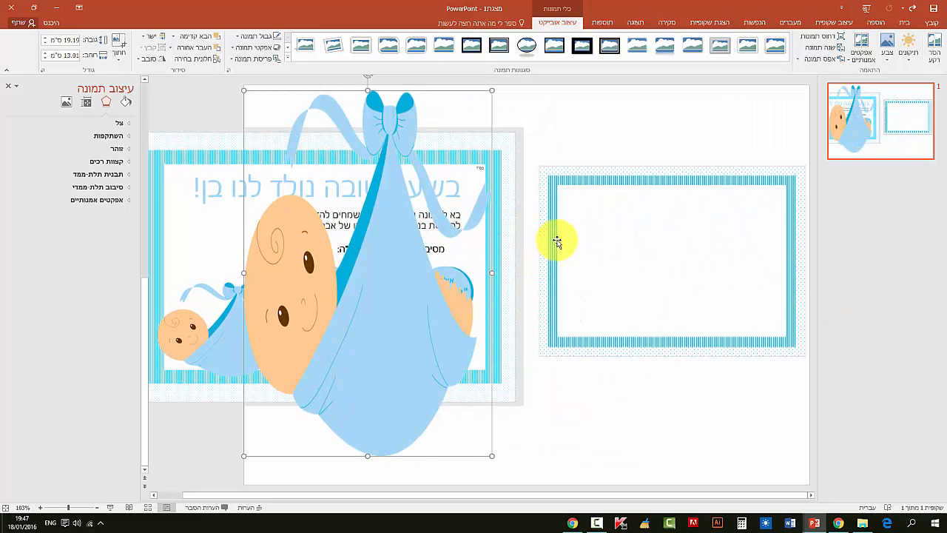
key(ctrl+z)
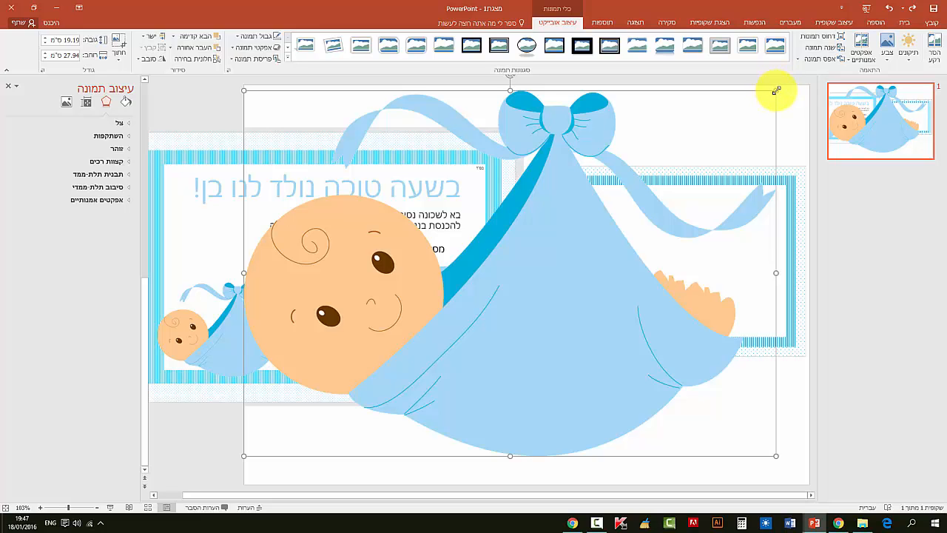
drag(776, 89, 569, 327)
drag(670, 260, 622, 296)
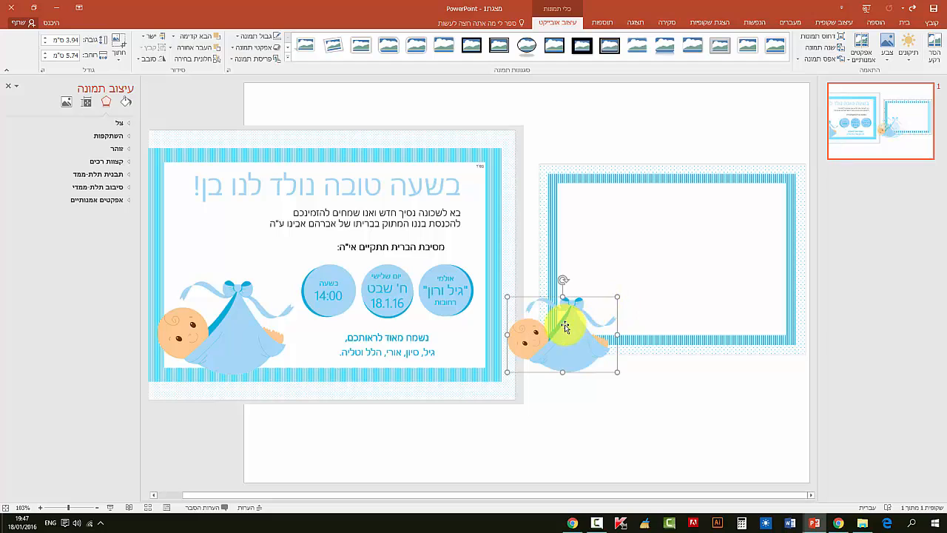
drag(559, 321, 599, 301)
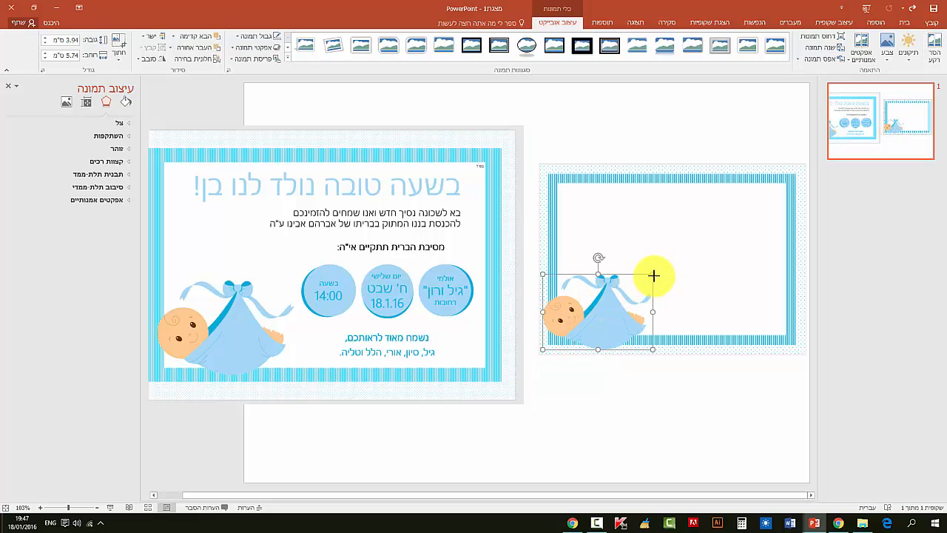
drag(654, 275, 638, 279)
click(651, 154)
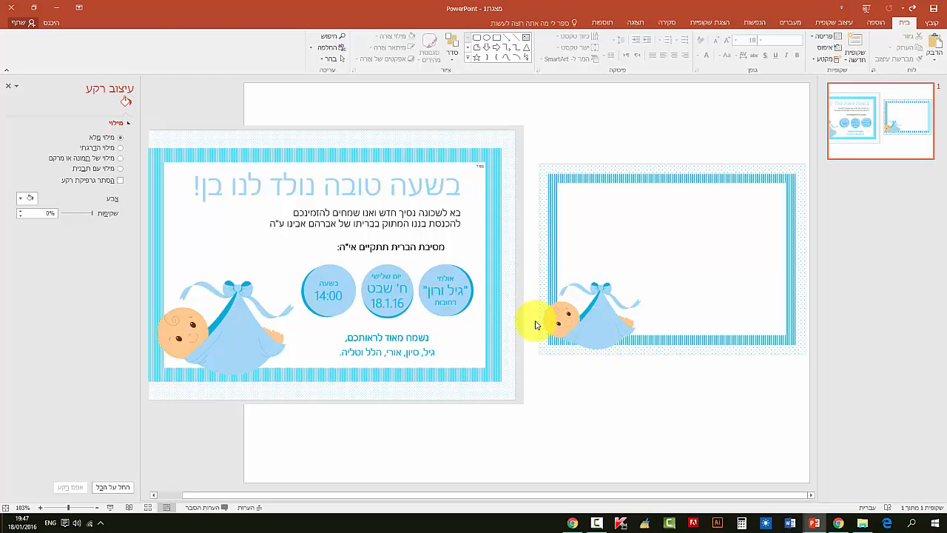
click(582, 327)
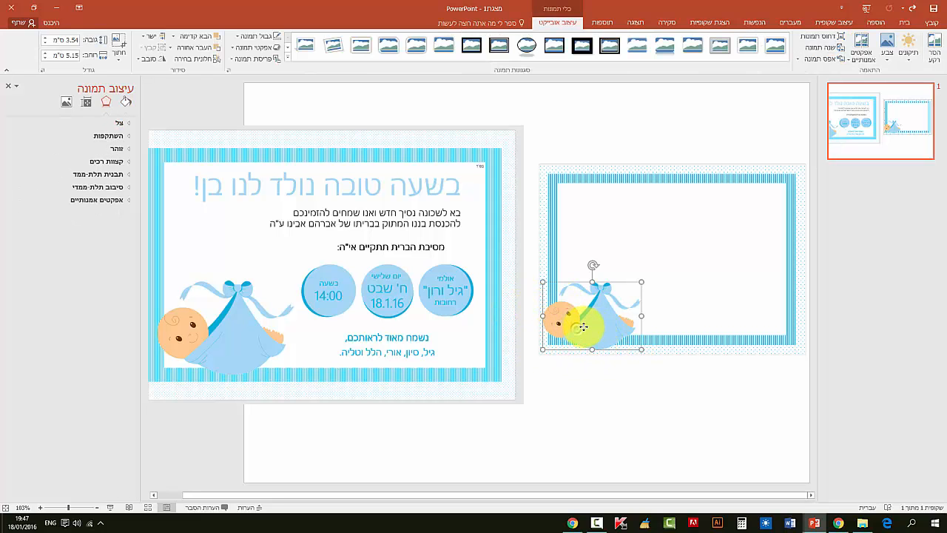
click(606, 379)
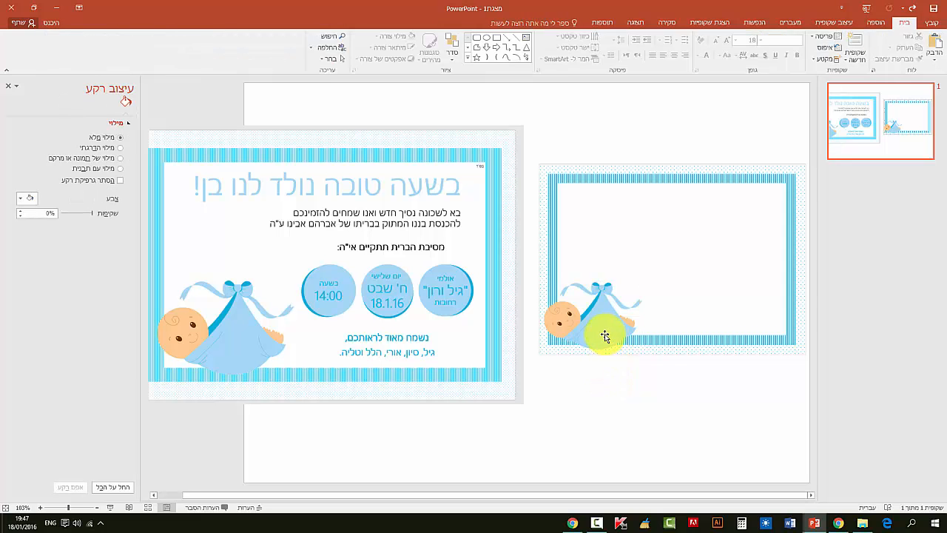
click(605, 332)
click(578, 369)
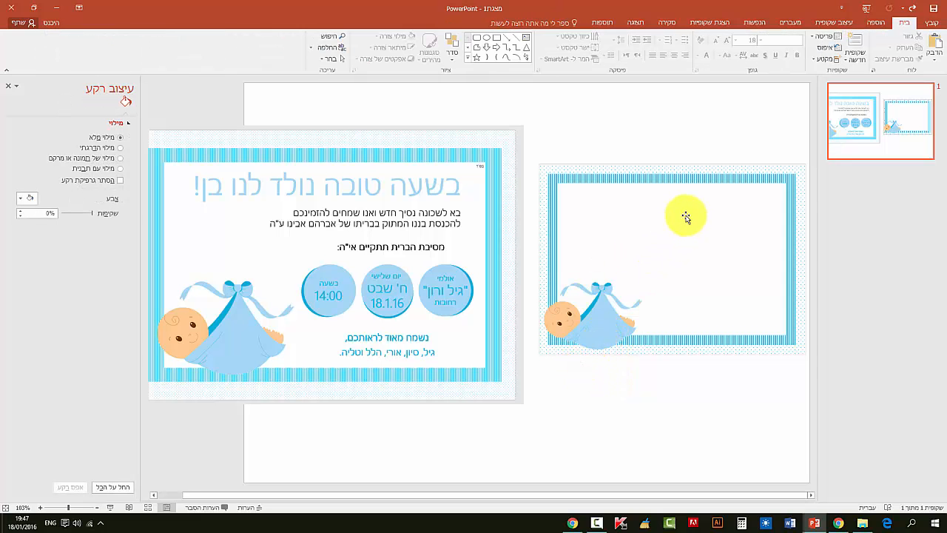
- Save the presentation on the desktop as a PowerPoint Presentation named "BABY BOY INVET"
click(933, 26)
click(921, 113)
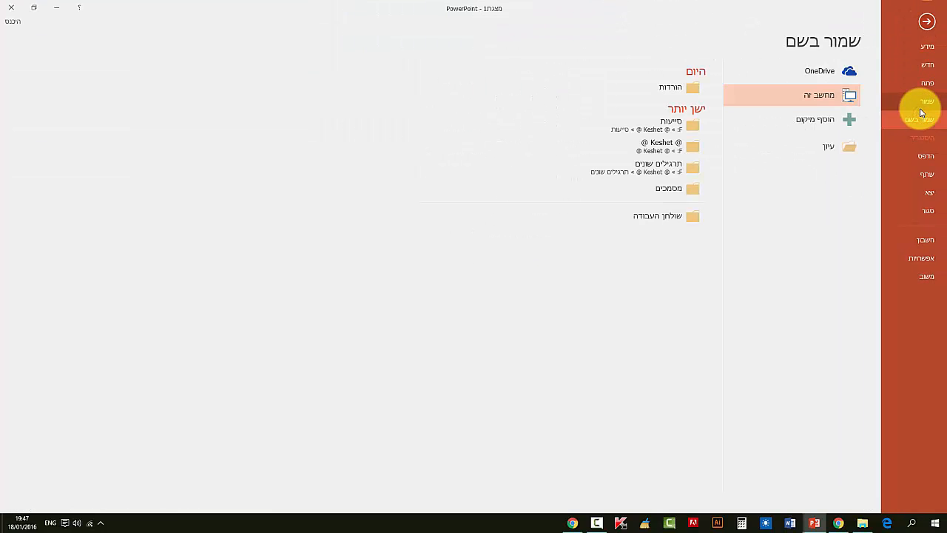
click(812, 149)
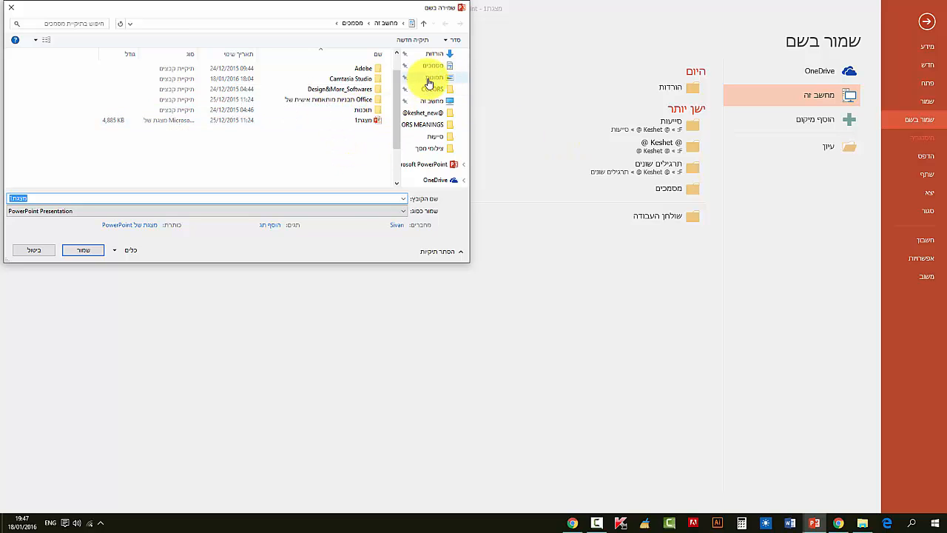
drag(400, 103, 394, 77)
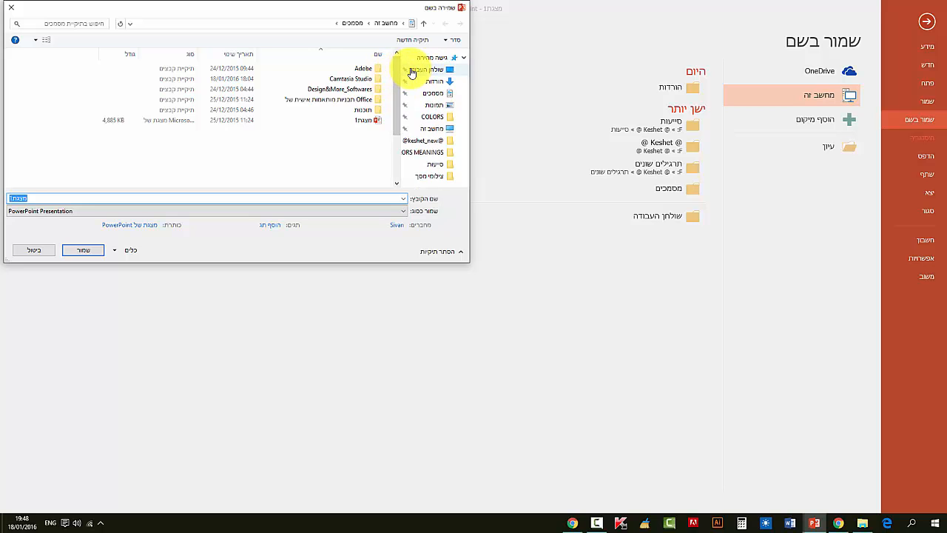
click(412, 71)
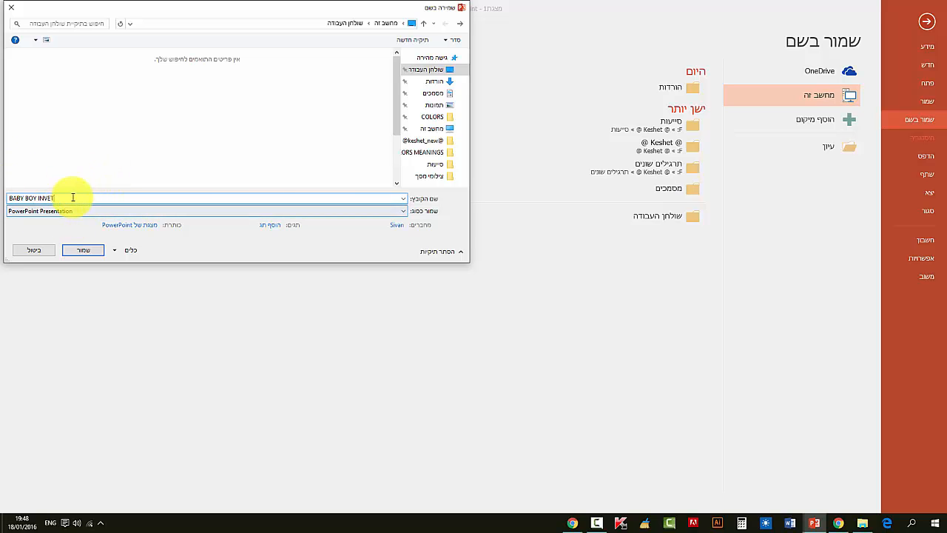
click(87, 251)
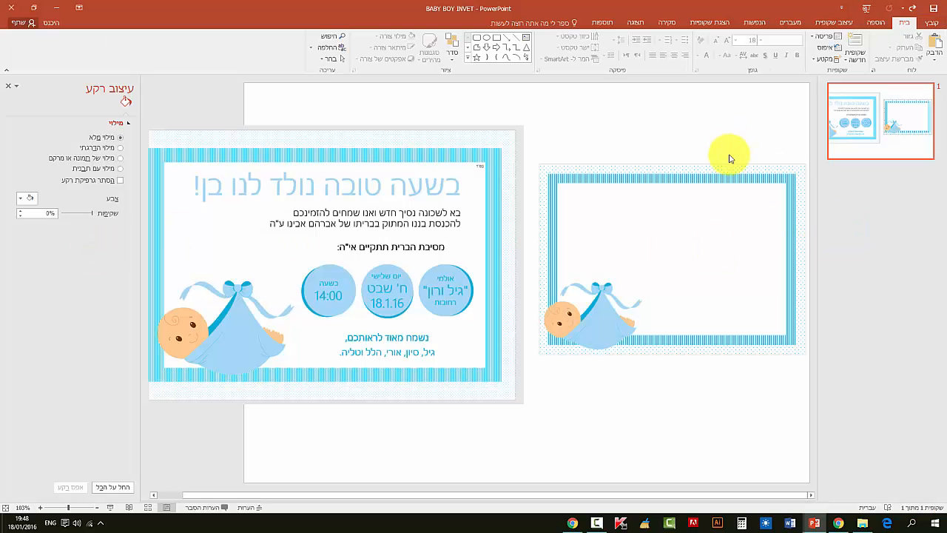